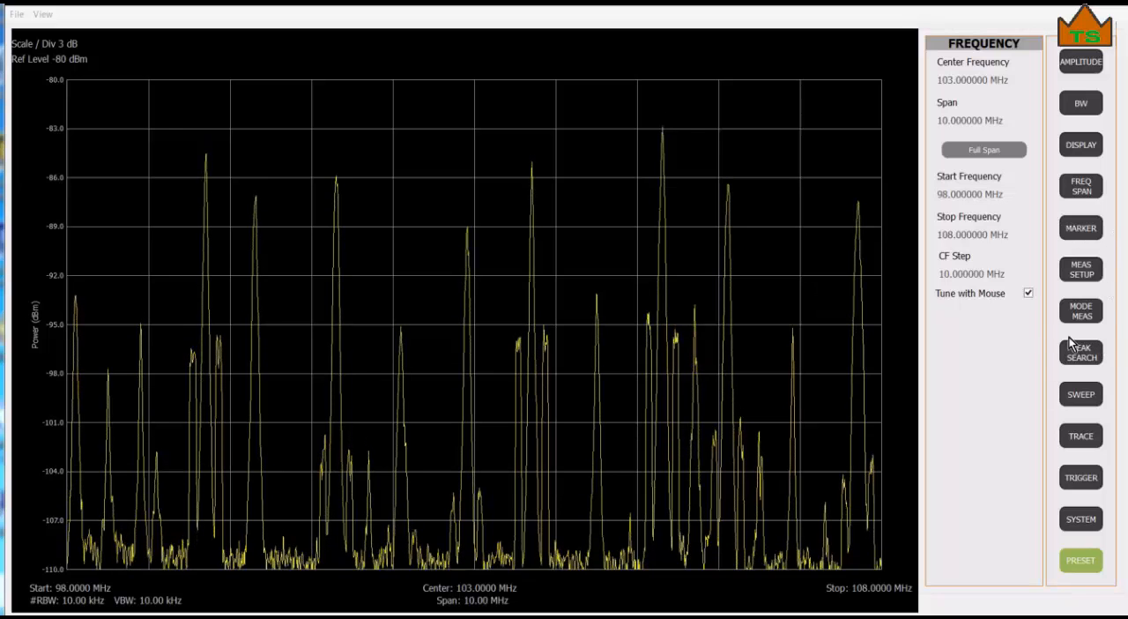
Turn on marker 1 at the center frequency, and open and dismiss its frequency entry pad.
click(1090, 228)
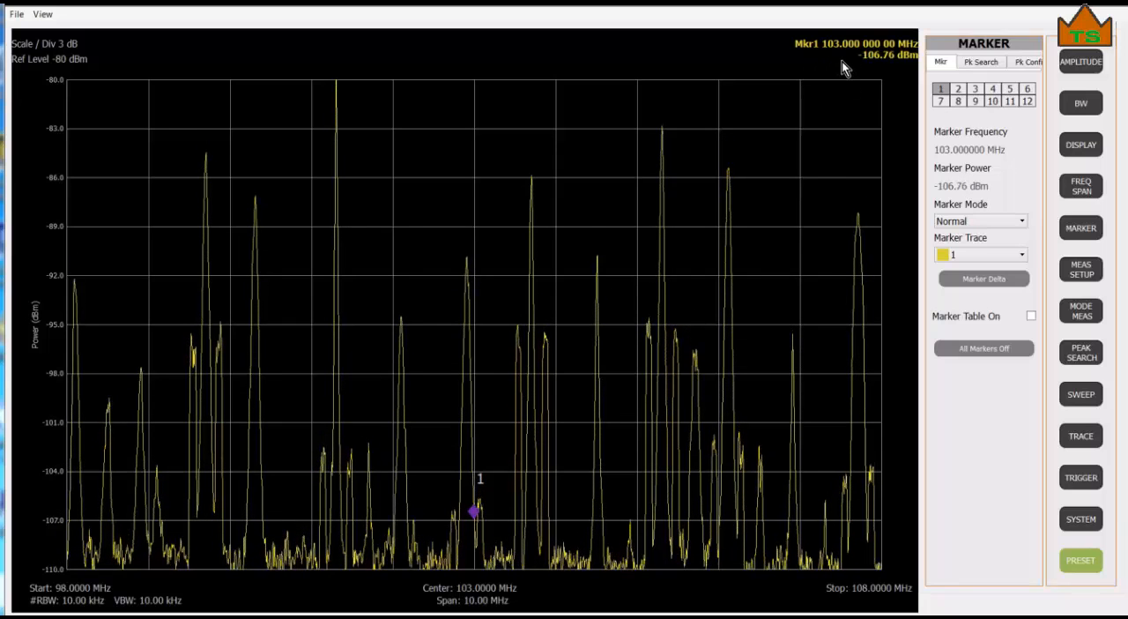
click(969, 151)
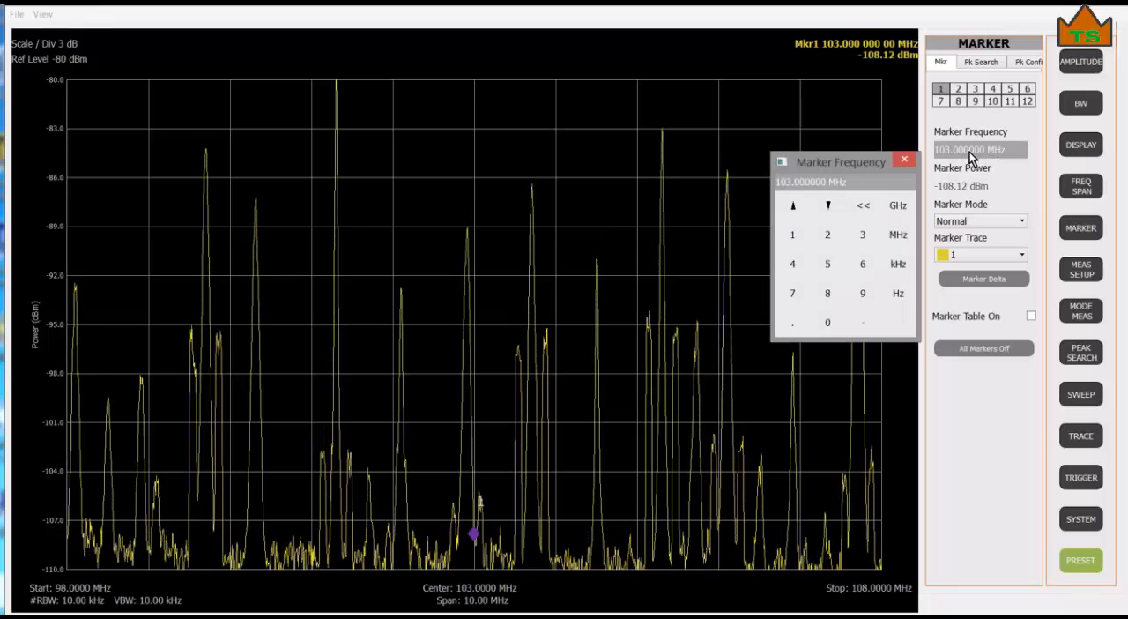
click(906, 161)
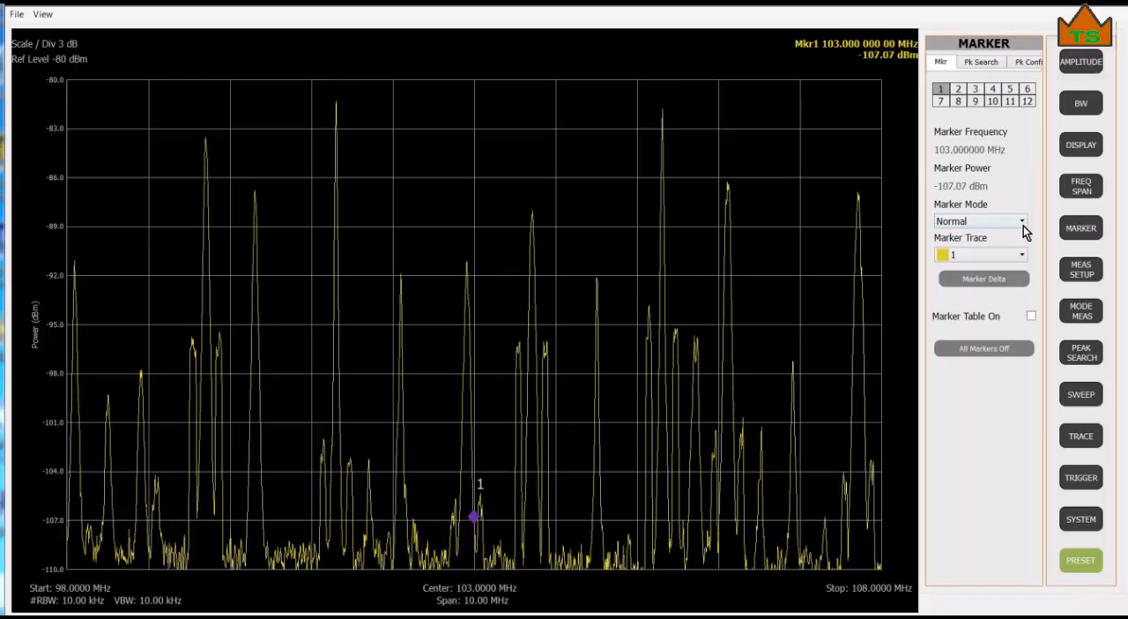
Switch marker 1 to Fixed mode, open and dismiss its power level entry pad, and return it to Normal mode.
click(1000, 221)
click(1000, 257)
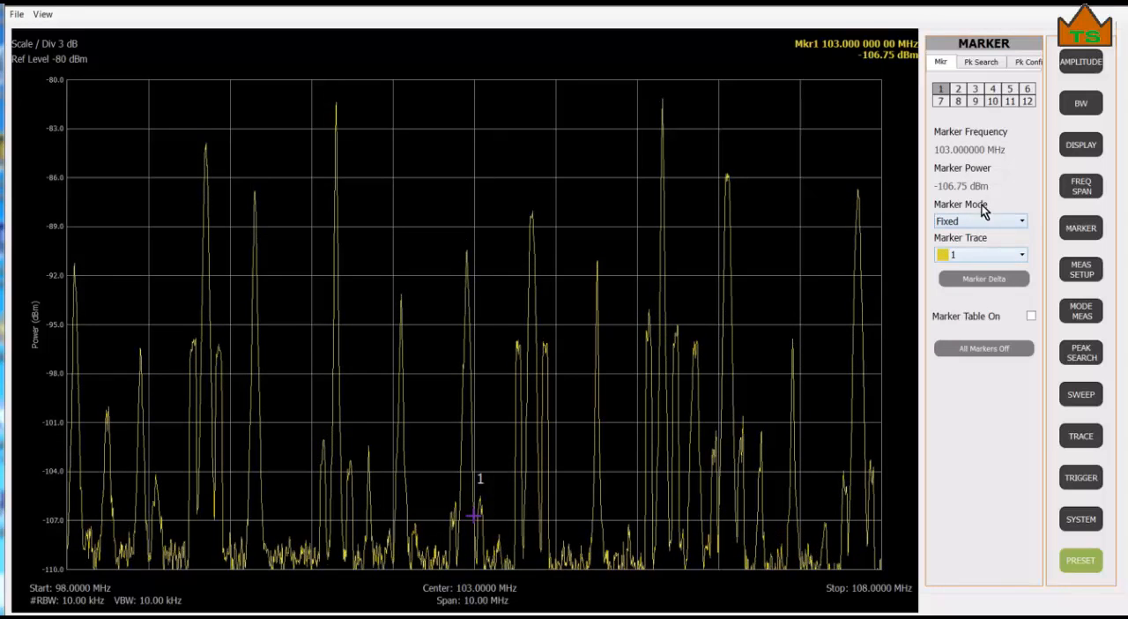
click(973, 185)
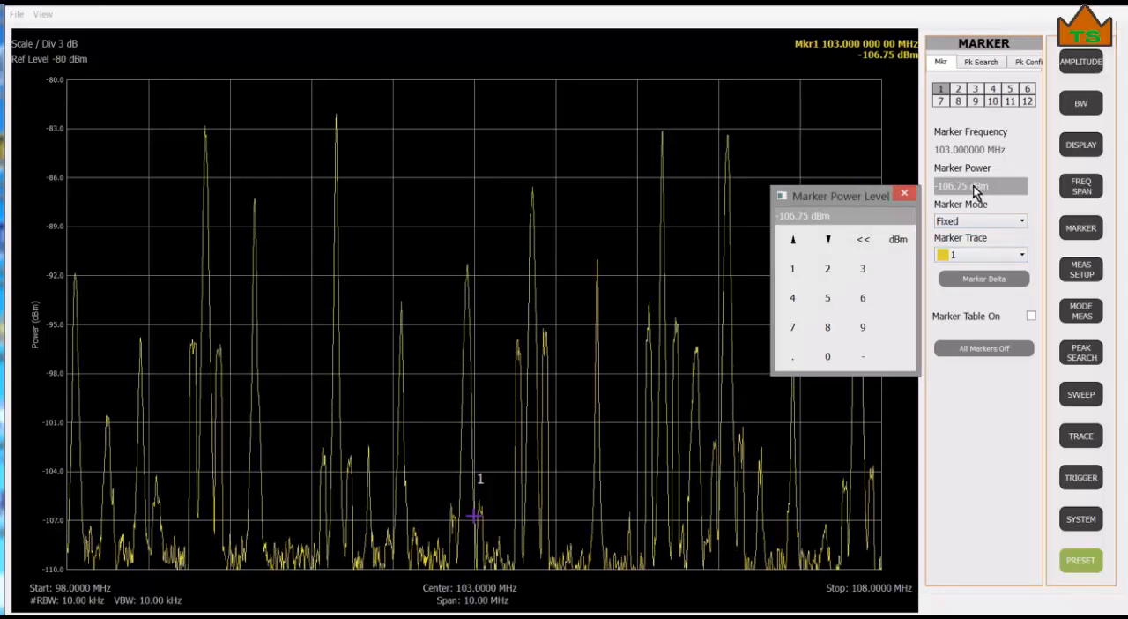
click(906, 195)
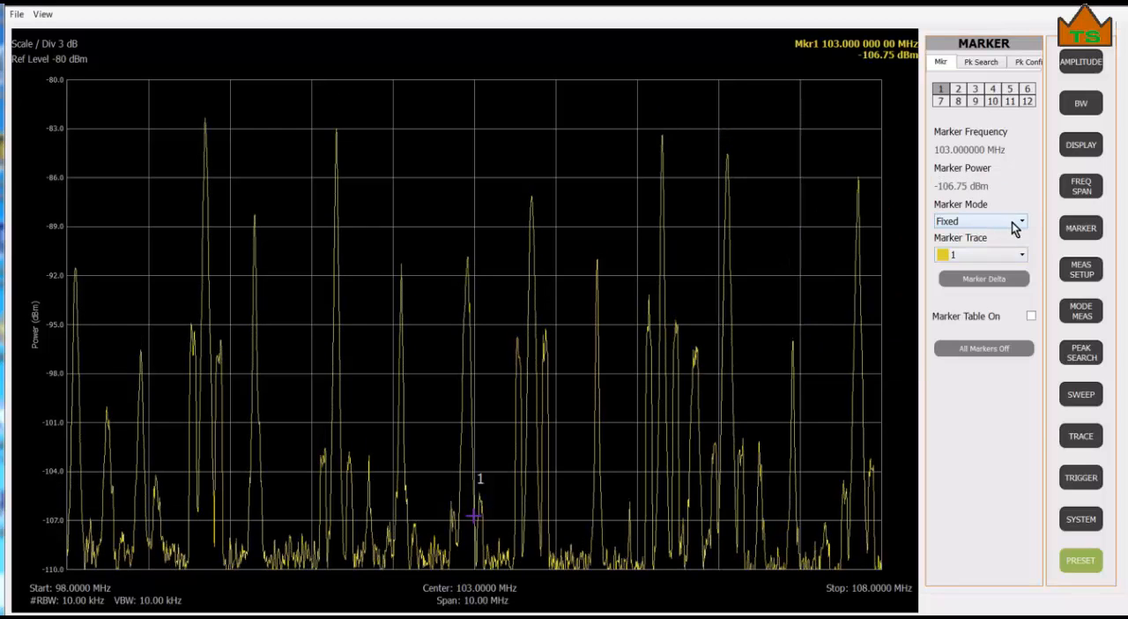
click(950, 222)
click(1000, 252)
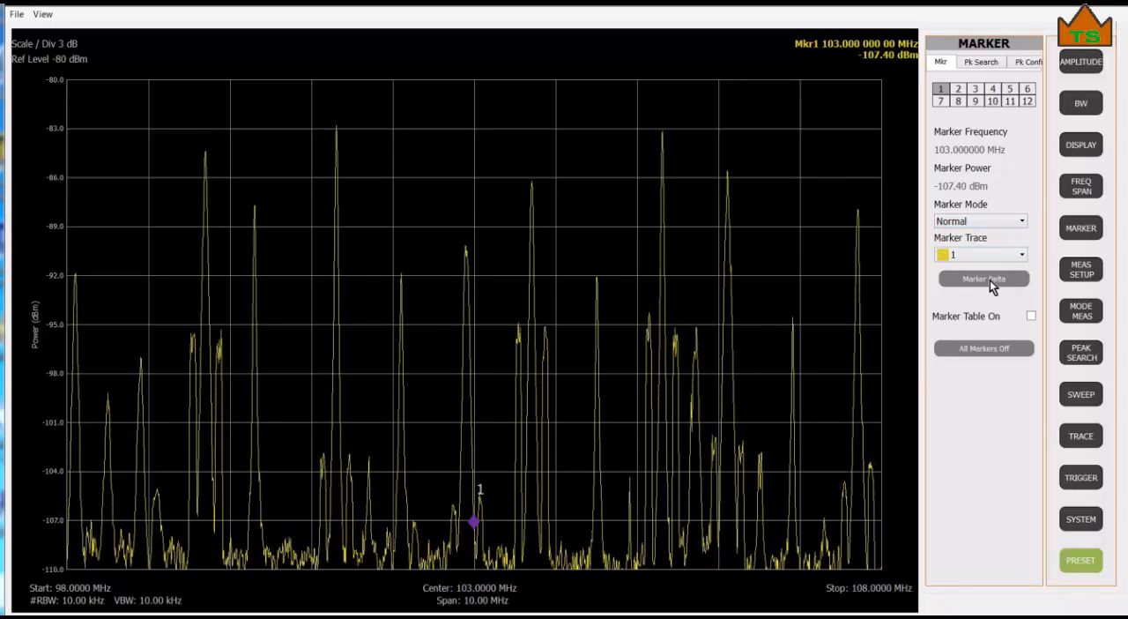
Make marker 1 a delta marker referenced to marker 2 and move it onto the peak about 0.71 MHz above marker 2.
click(990, 279)
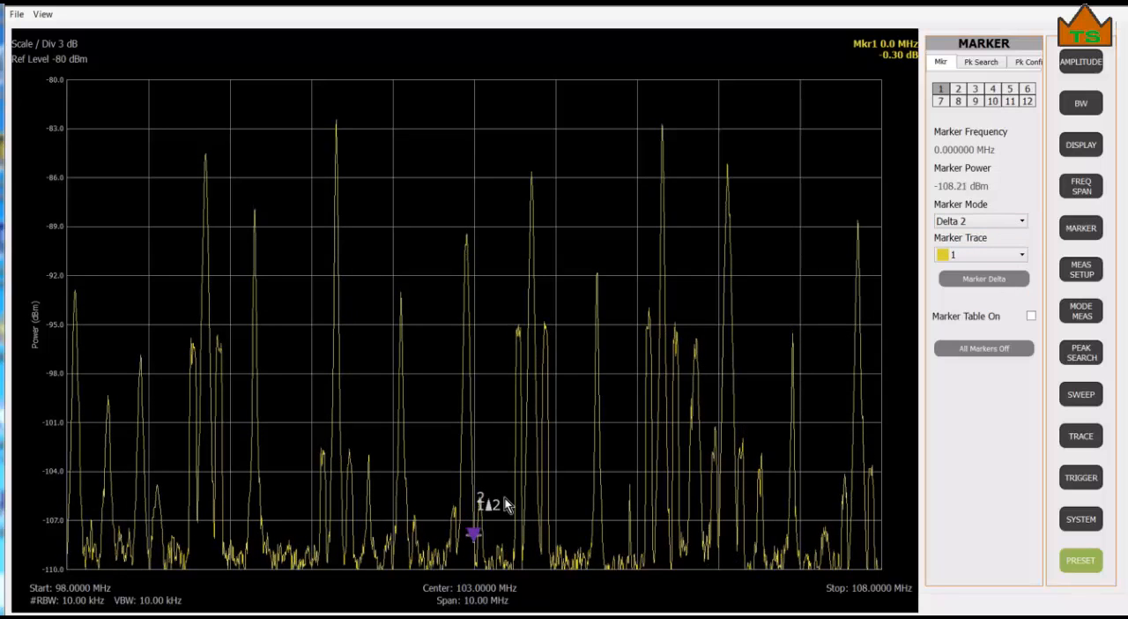
mouse_move(529, 420)
mouse_down()
mouse_move(549, 211)
mouse_move(534, 160)
mouse_up()
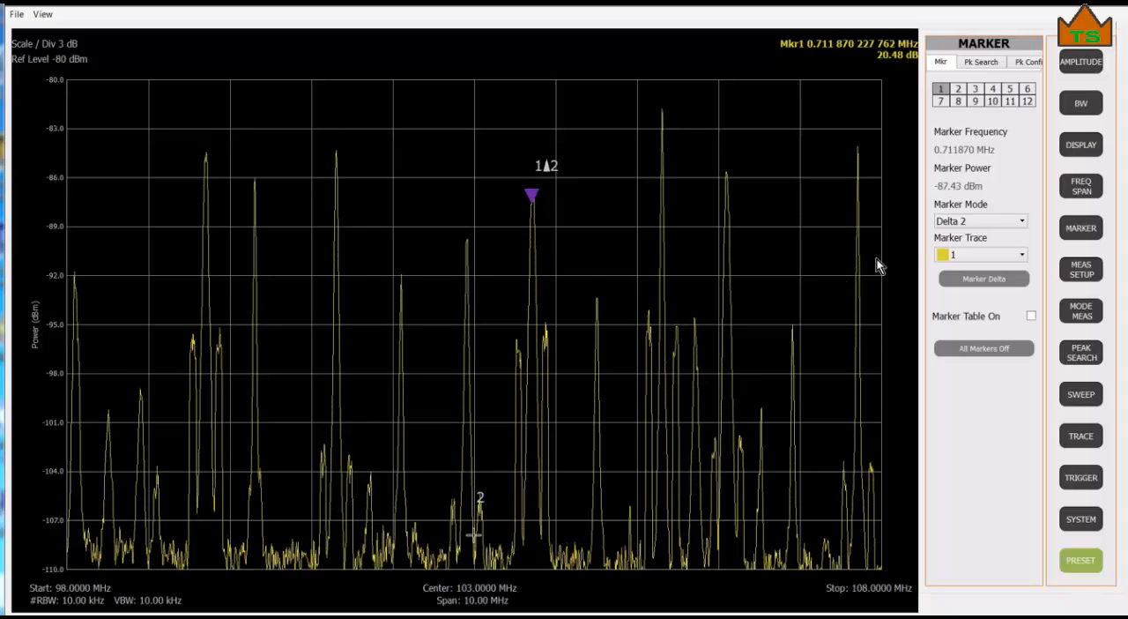
Set reference marker 2 to Normal mode and move it along the trace to about 101.34 MHz.
click(959, 89)
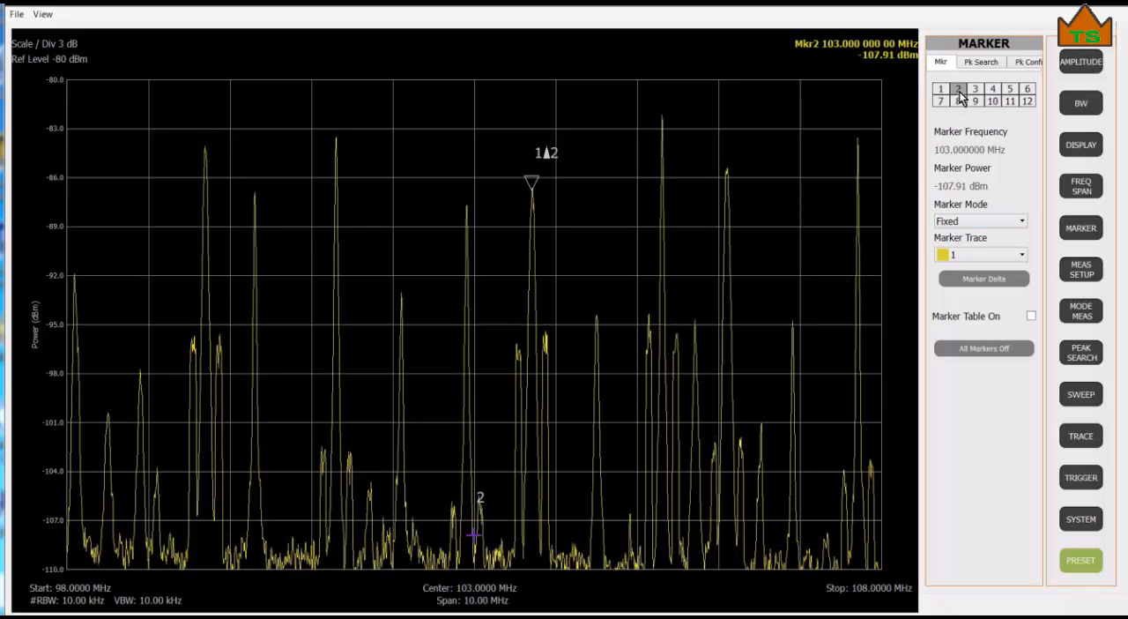
click(1022, 221)
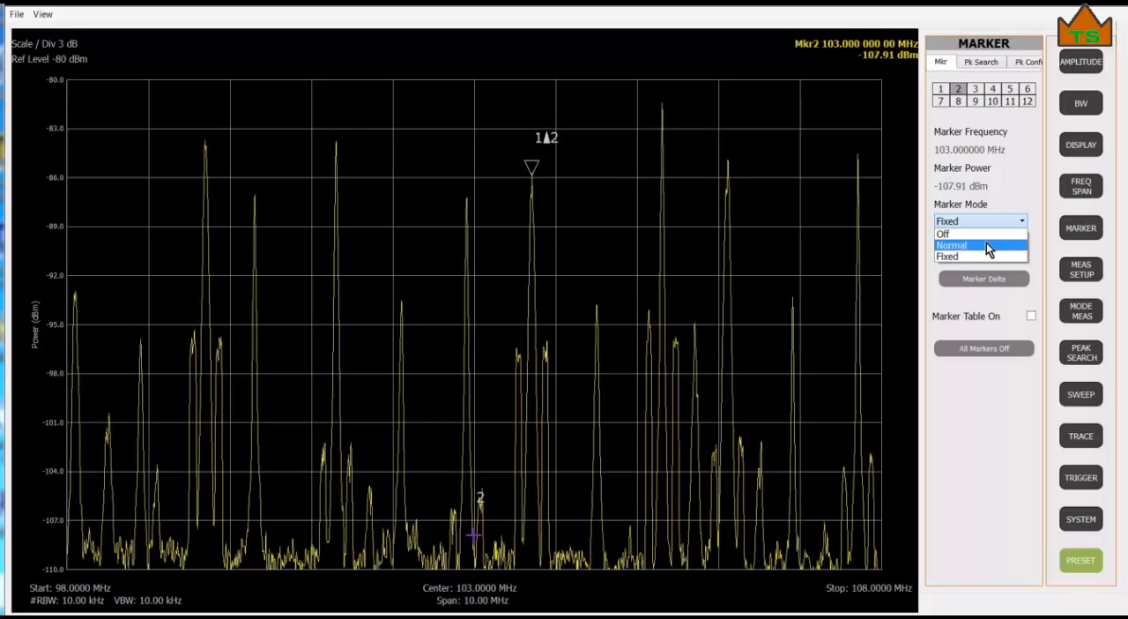
click(987, 245)
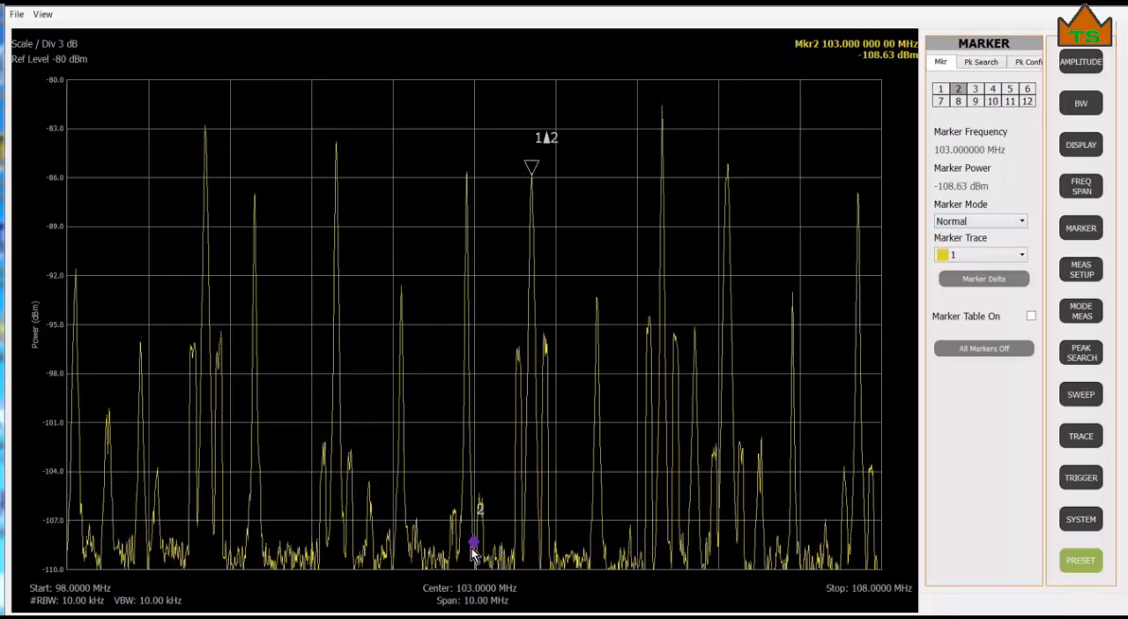
mouse_move(474, 539)
mouse_down()
mouse_move(402, 182)
mouse_move(336, 142)
mouse_up()
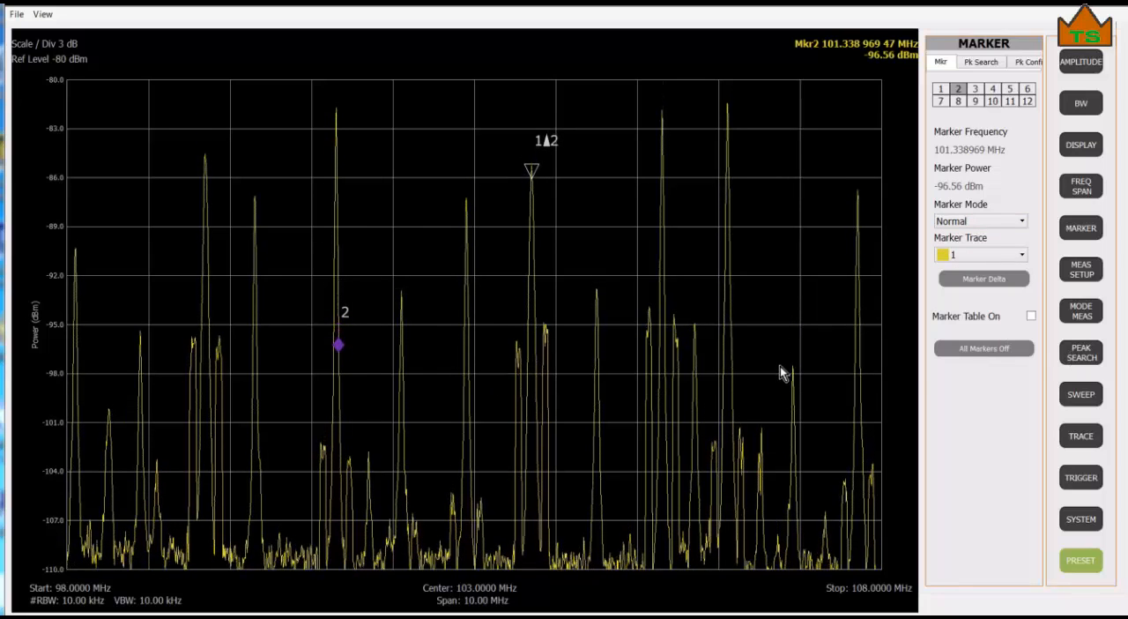
Run a peak search with marker 2 and step it repeatedly through the next peaks in descending order of level.
click(1087, 357)
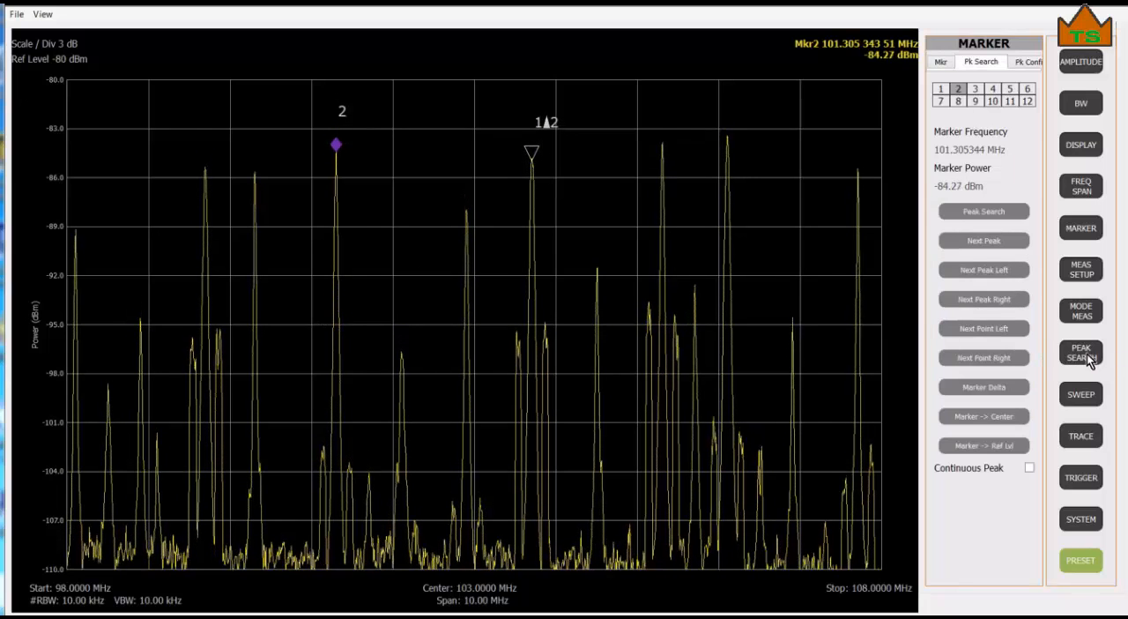
click(987, 243)
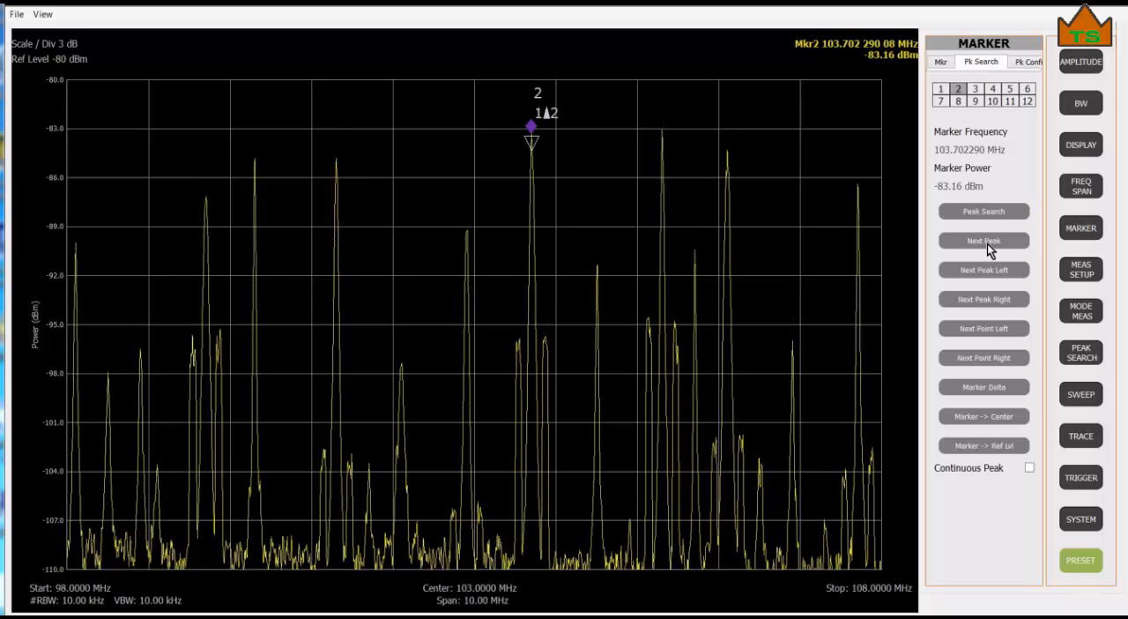
click(987, 243)
click(987, 244)
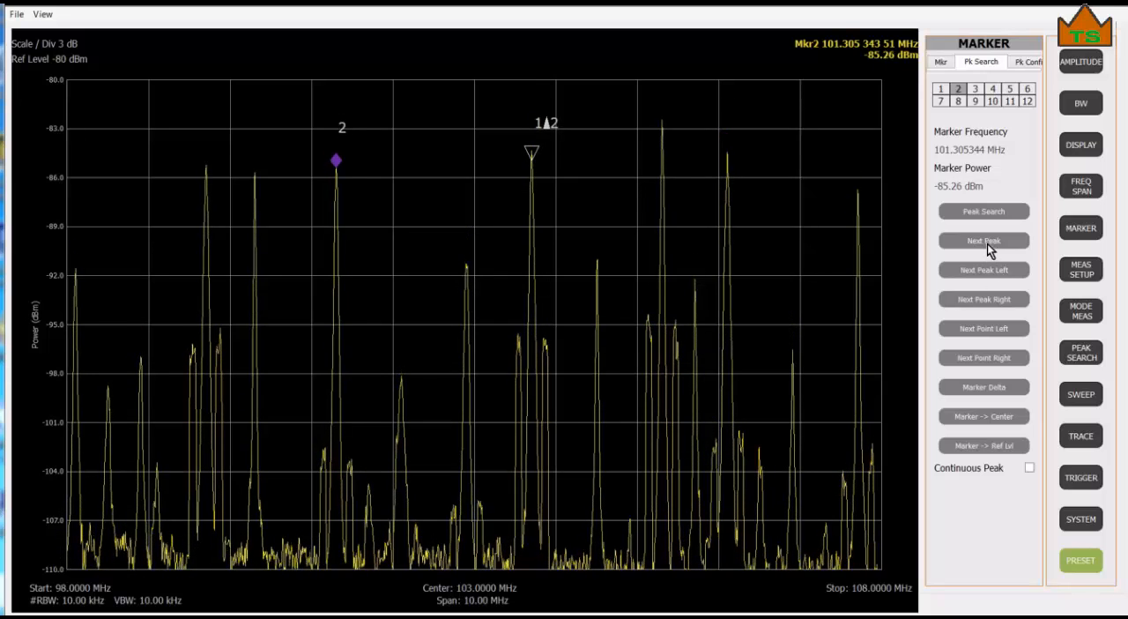
click(987, 244)
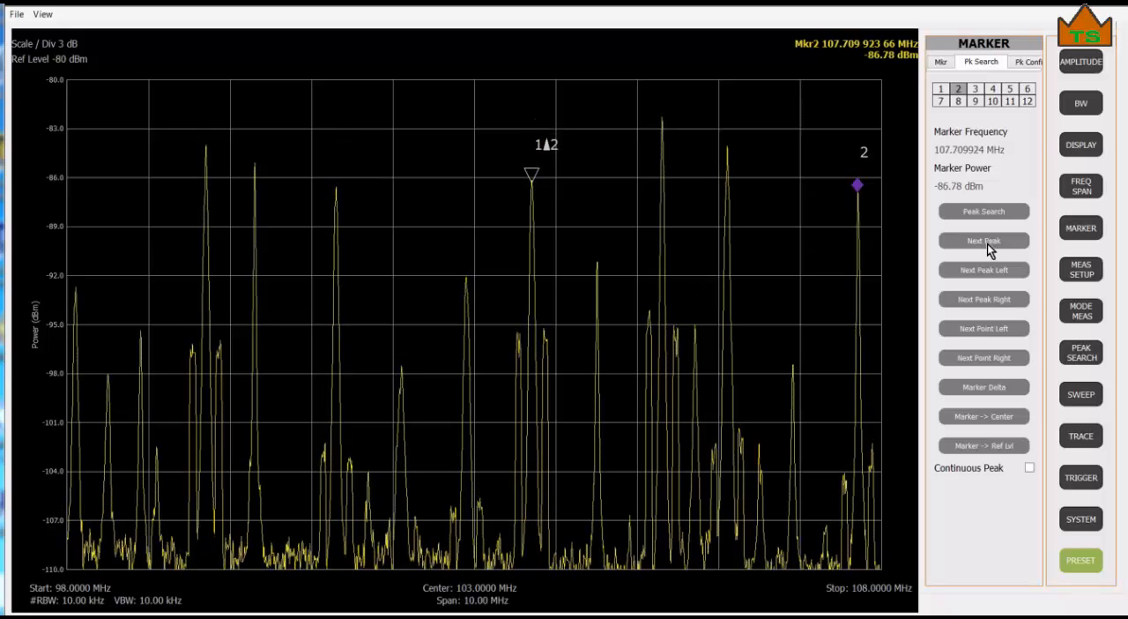
click(987, 244)
click(987, 243)
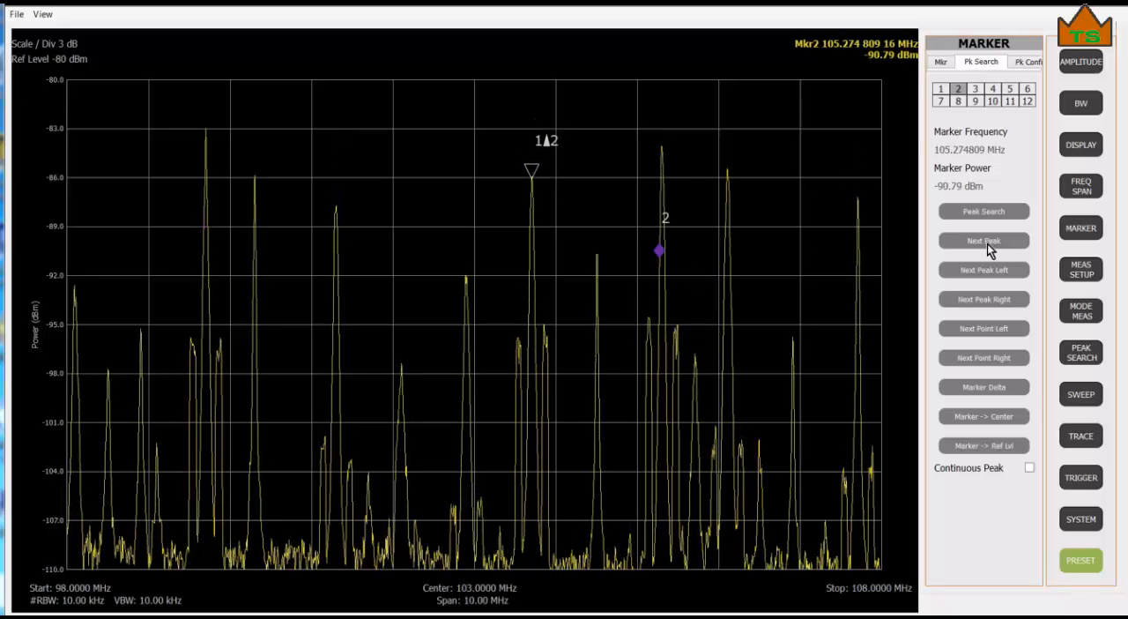
click(986, 244)
click(987, 244)
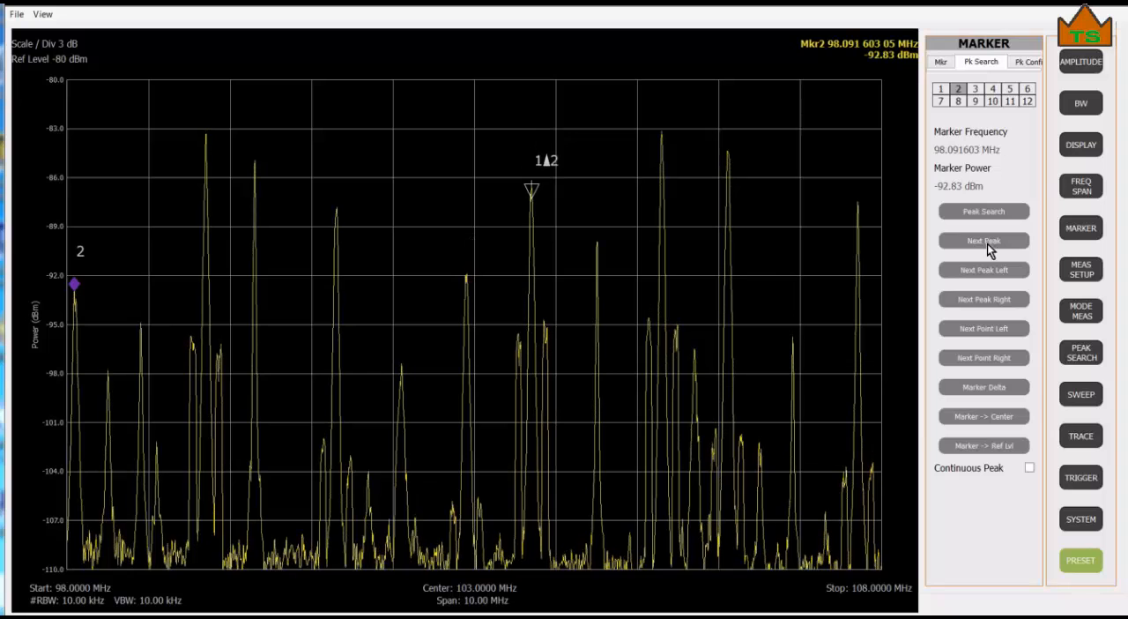
click(987, 243)
click(987, 243)
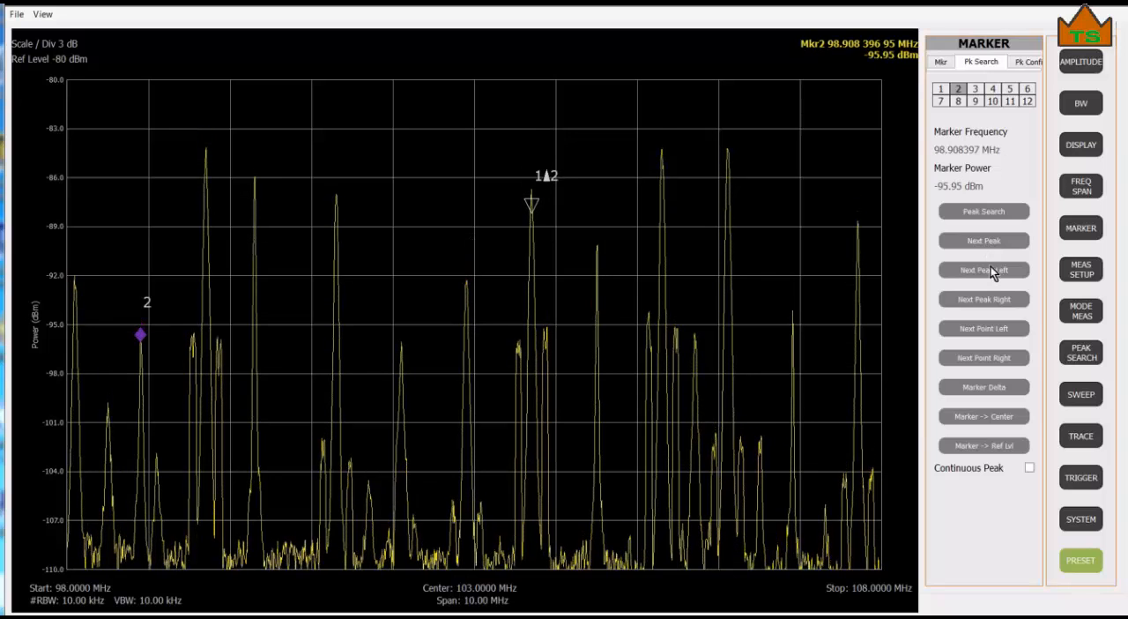
Step marker 2 five peaks to the right along the trace and two peaks back to the left.
click(986, 299)
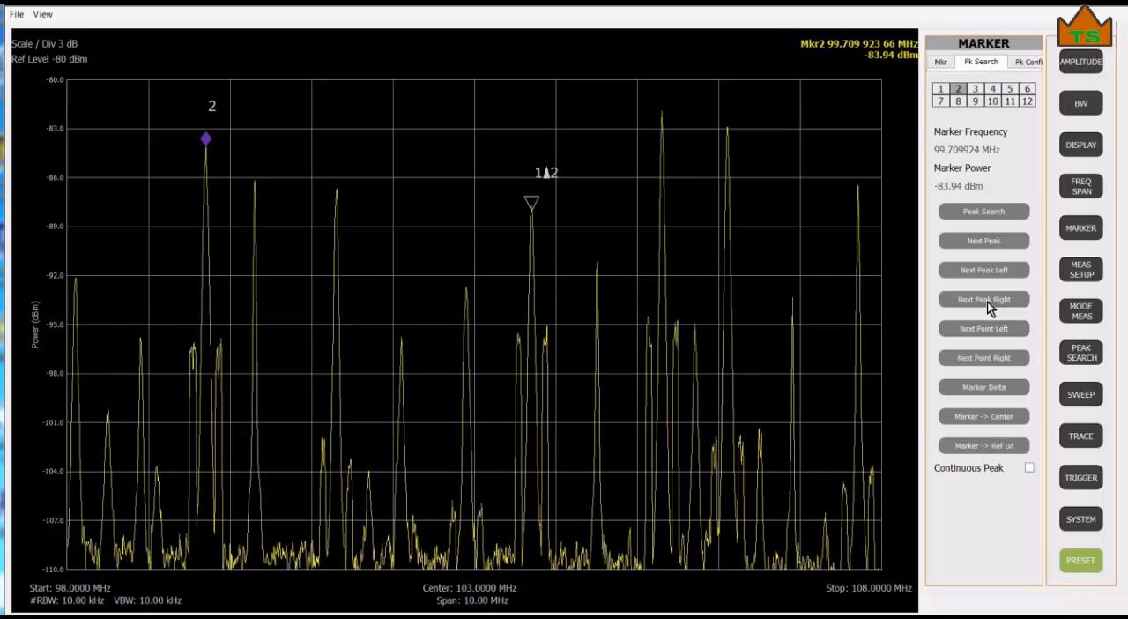
click(987, 299)
click(987, 300)
click(987, 300)
click(987, 301)
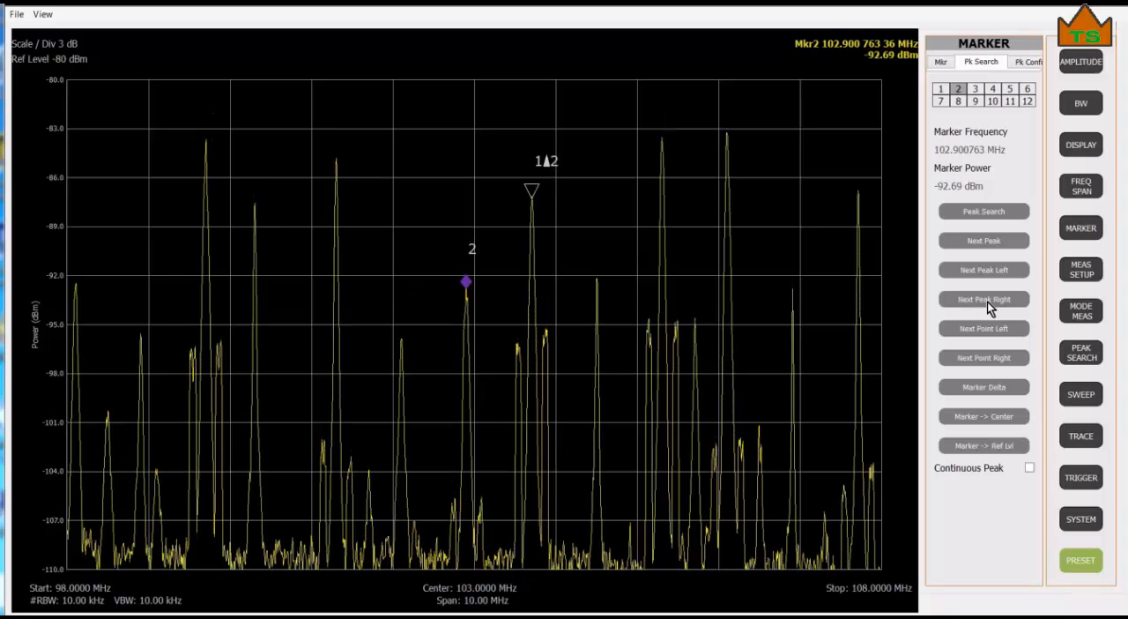
click(986, 272)
click(986, 271)
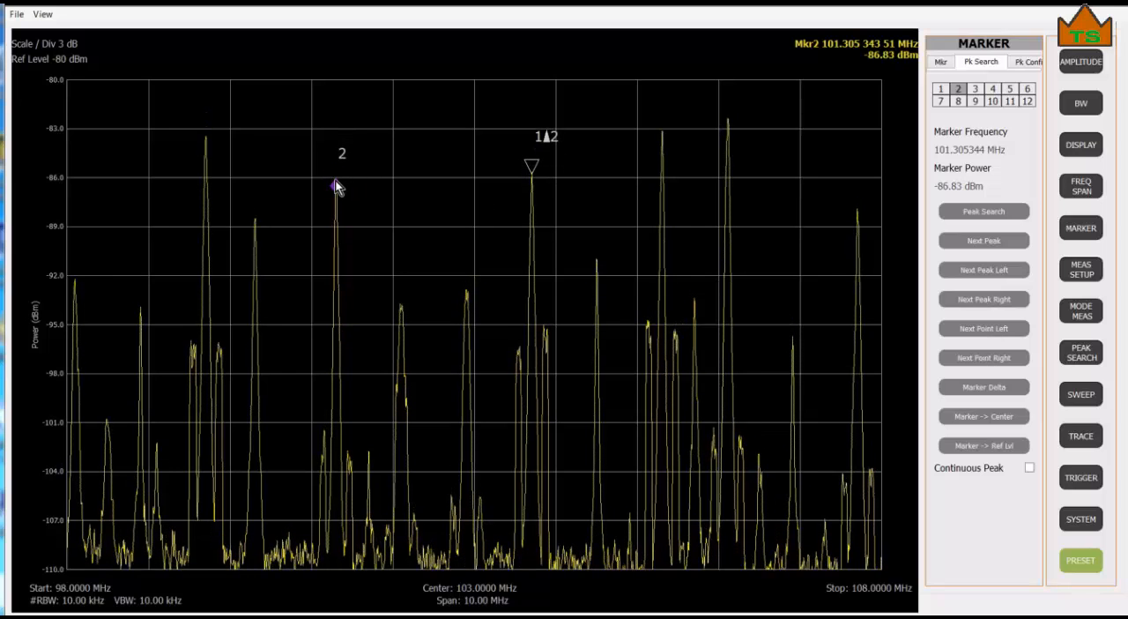
Move marker 2 to the signal at about 104.53 MHz and step it three trace points to the left.
mouse_move(336, 181)
mouse_down()
mouse_move(548, 338)
mouse_move(597, 307)
mouse_up()
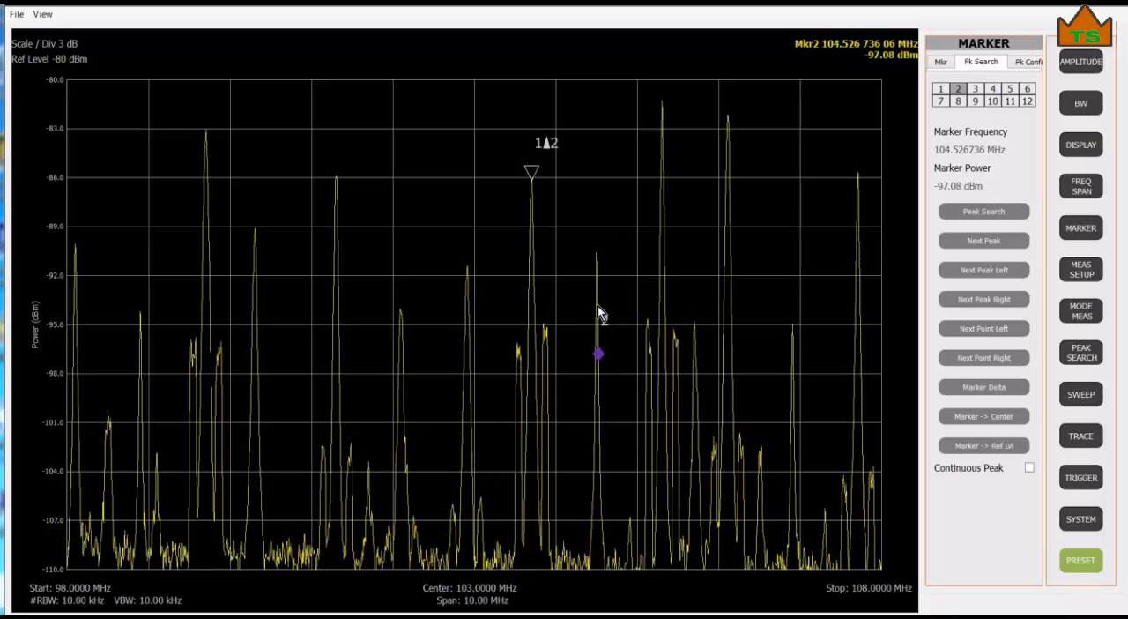
click(975, 332)
click(974, 332)
click(974, 333)
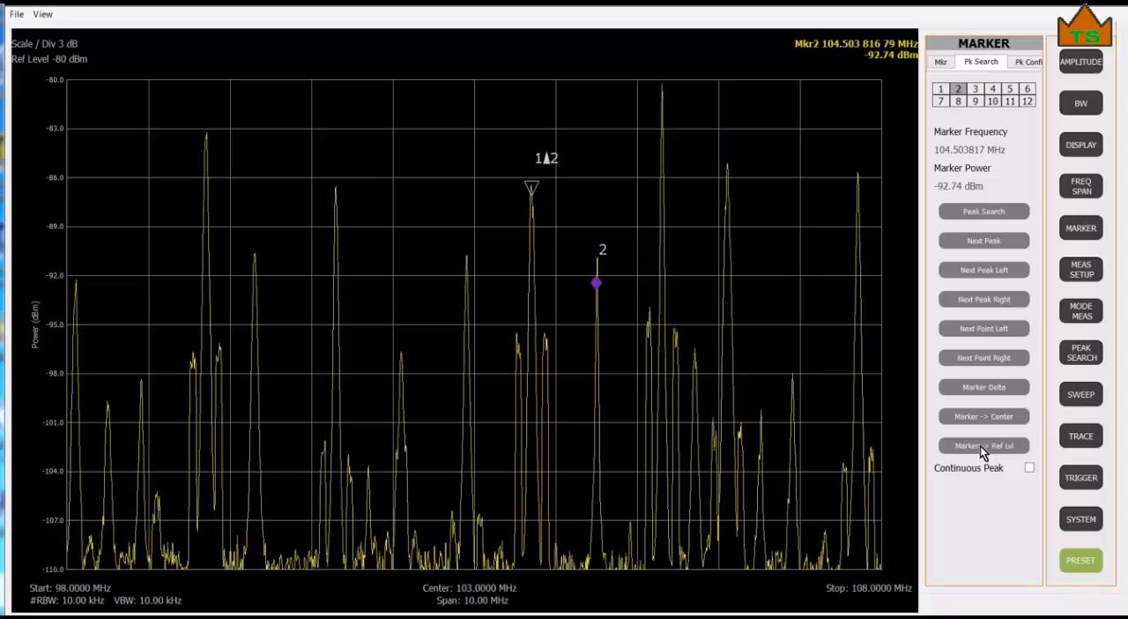
Turn on continuous peak tracking for marker 2 and switch it off again.
click(1029, 468)
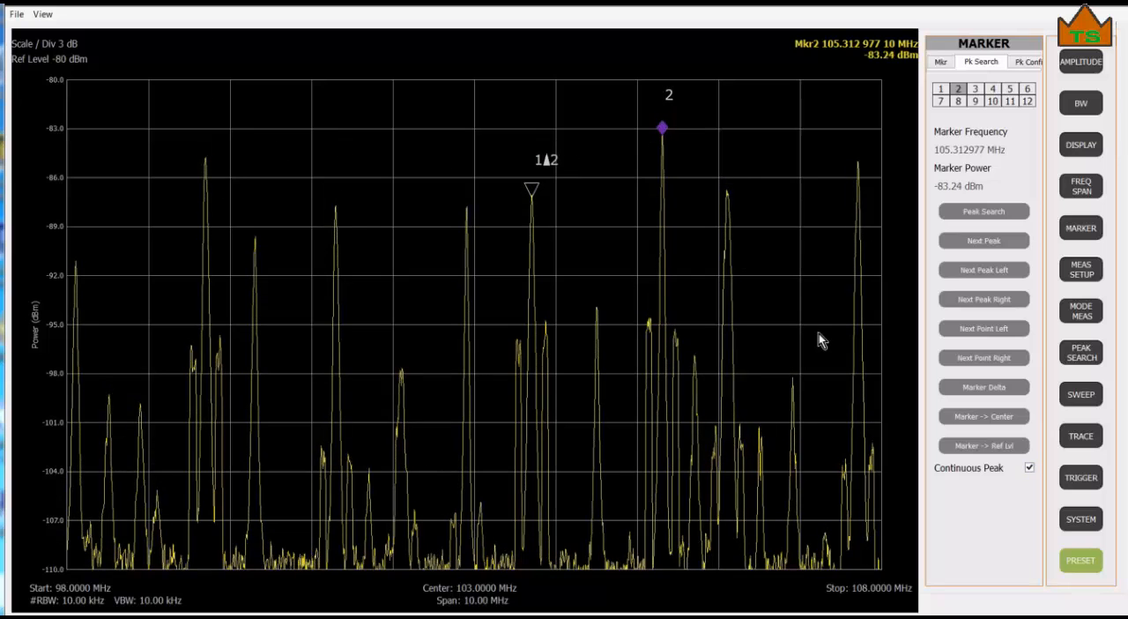
click(1028, 468)
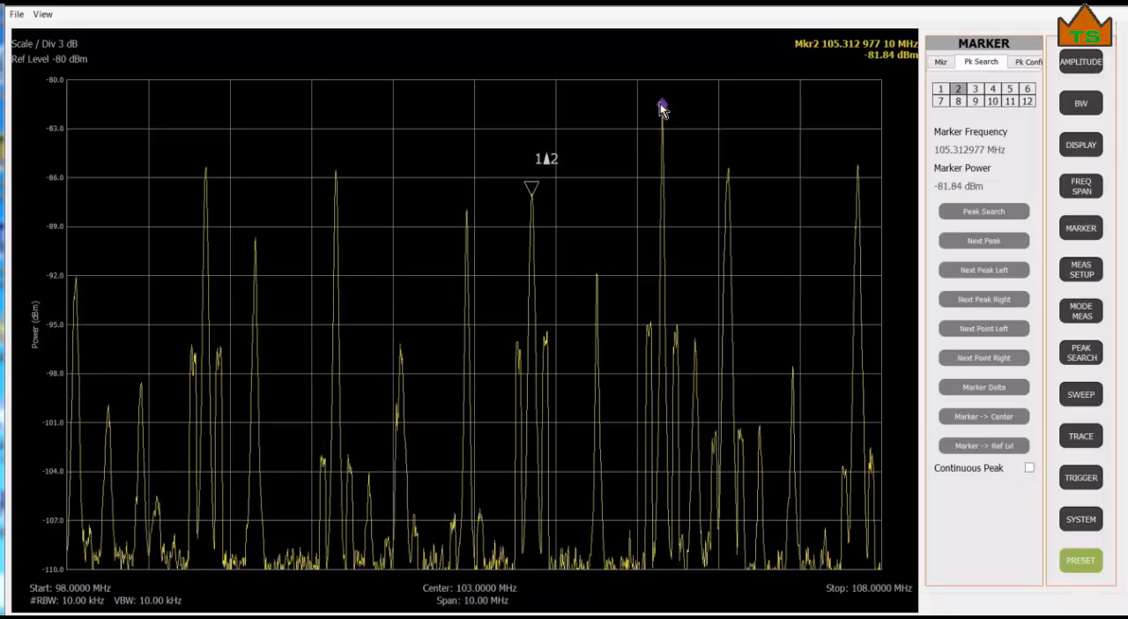
Move marker 2 to about 106.10 MHz, run a peak search, and reposition it at about 106.05 MHz.
drag(662, 108, 728, 241)
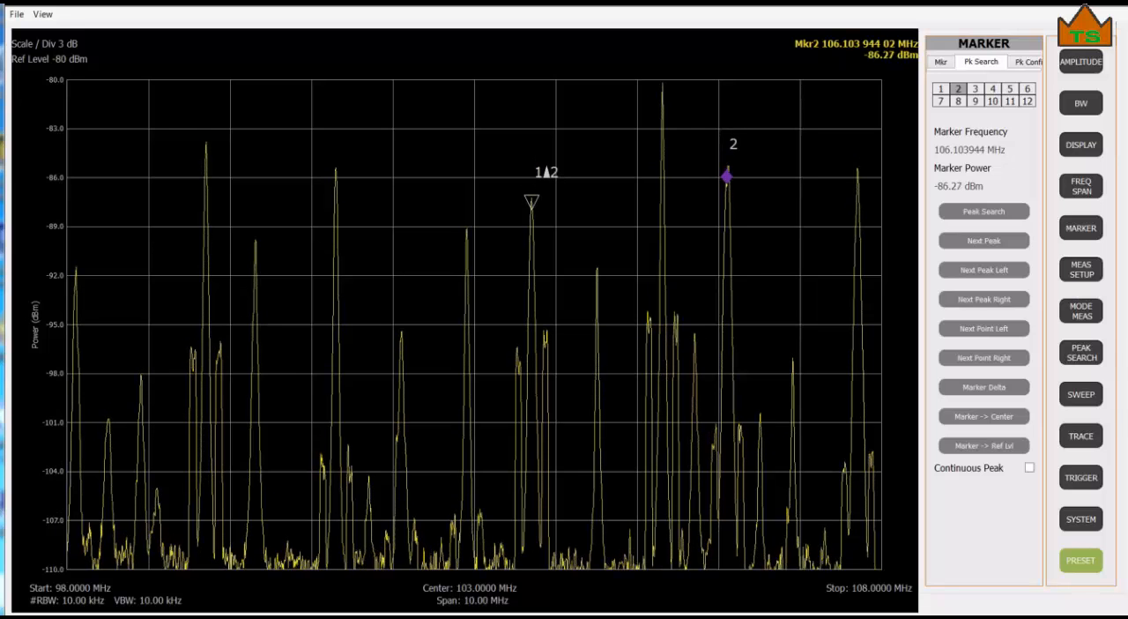
click(1082, 360)
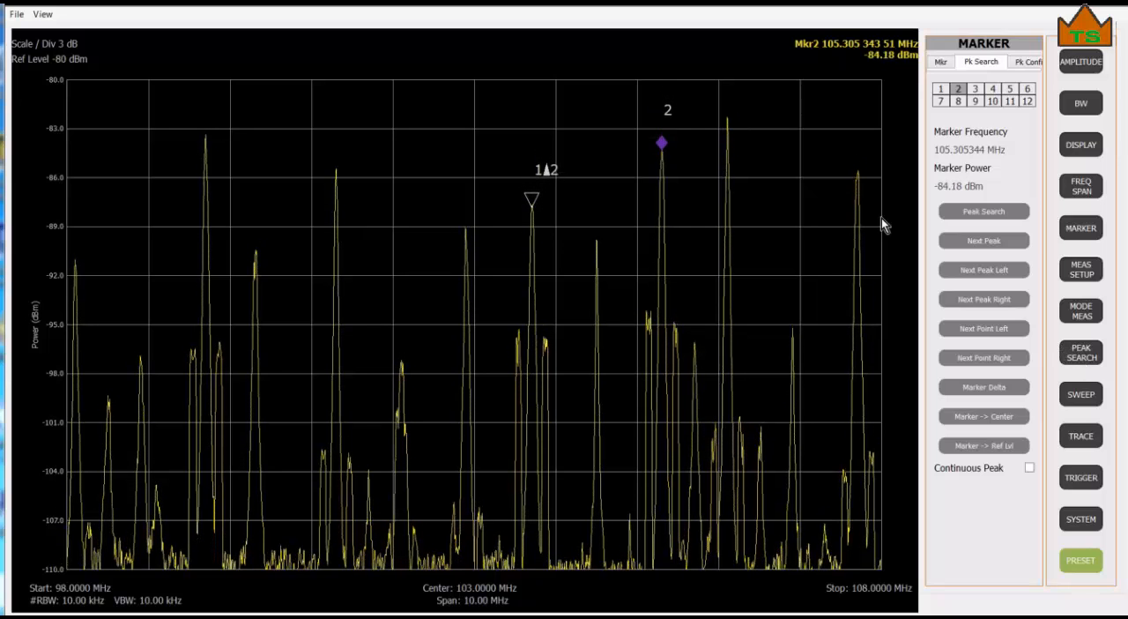
drag(664, 146, 723, 280)
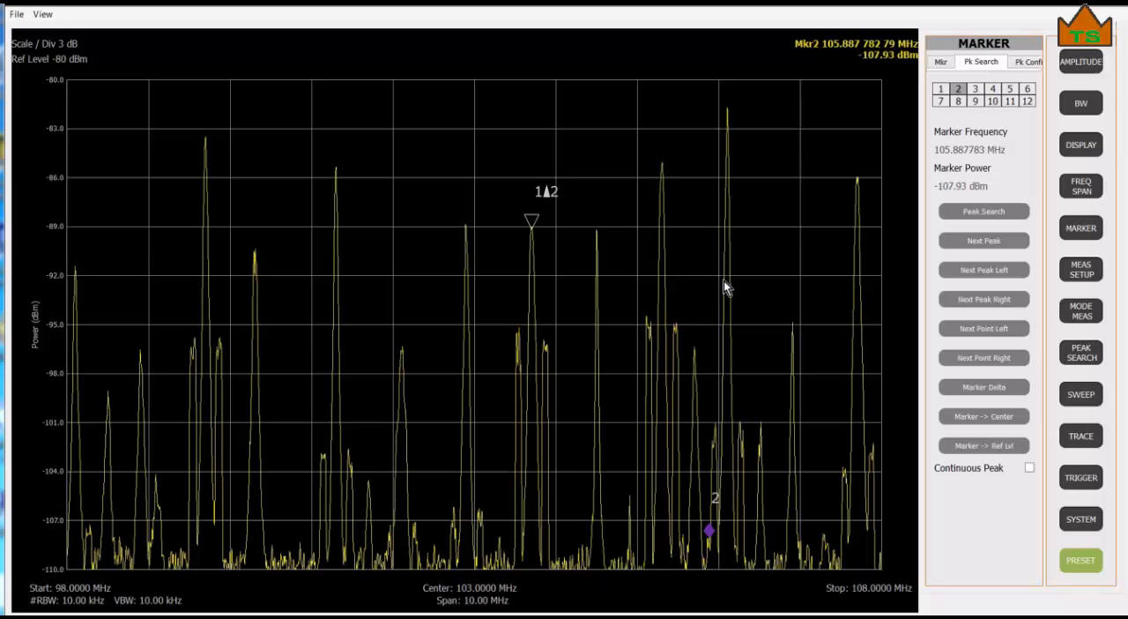
Turn on marker 3 and move it along the trace to about 101.42 MHz.
click(974, 89)
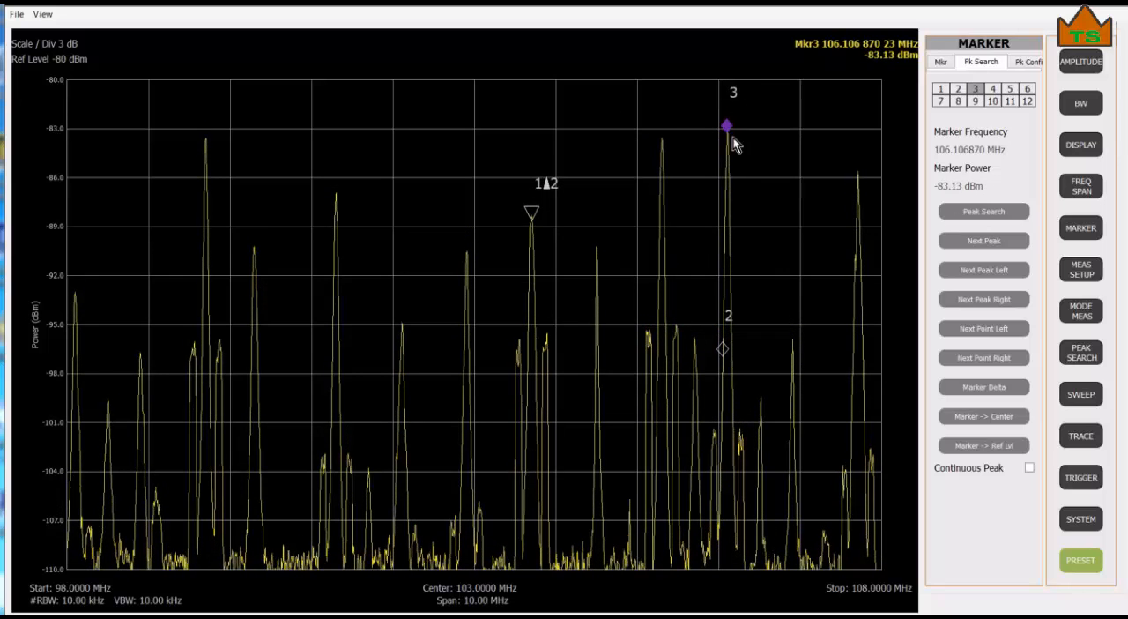
drag(728, 129, 707, 168)
mouse_move(445, 171)
mouse_down()
mouse_move(314, 216)
mouse_move(329, 318)
mouse_move(349, 291)
mouse_up()
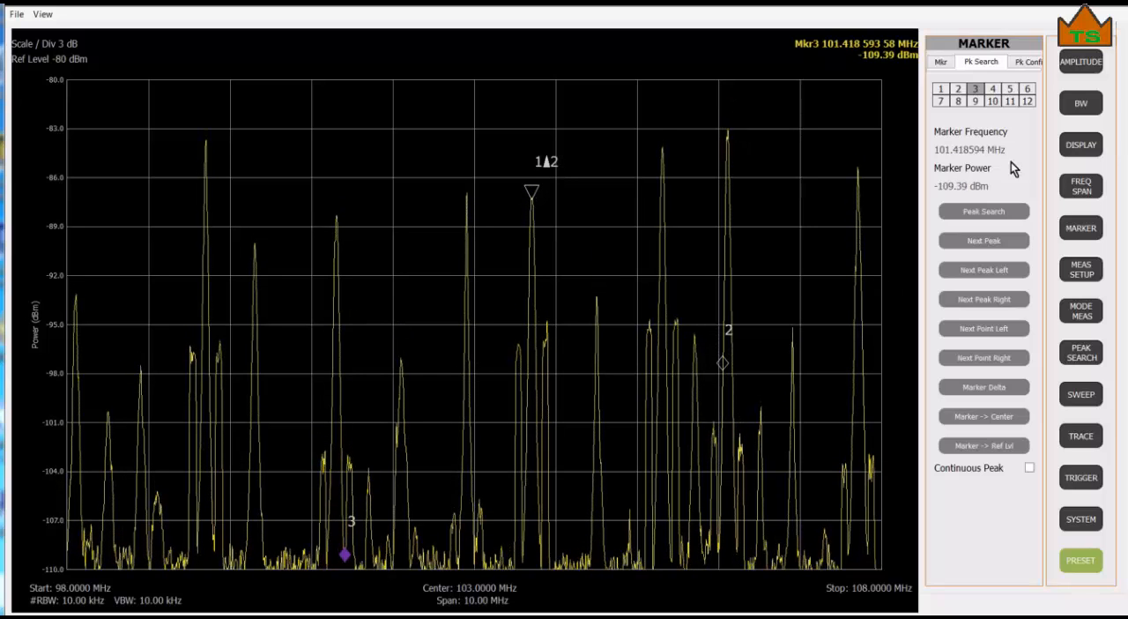
Turn on marker 4 and display the marker table below the spectrum.
click(992, 89)
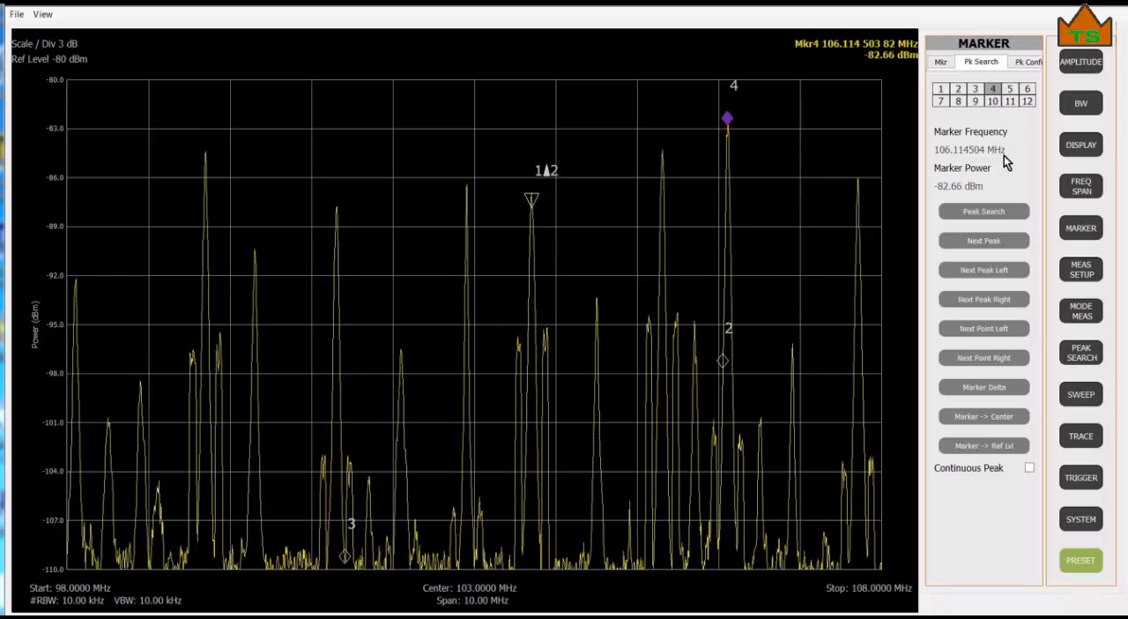
click(940, 63)
click(1028, 318)
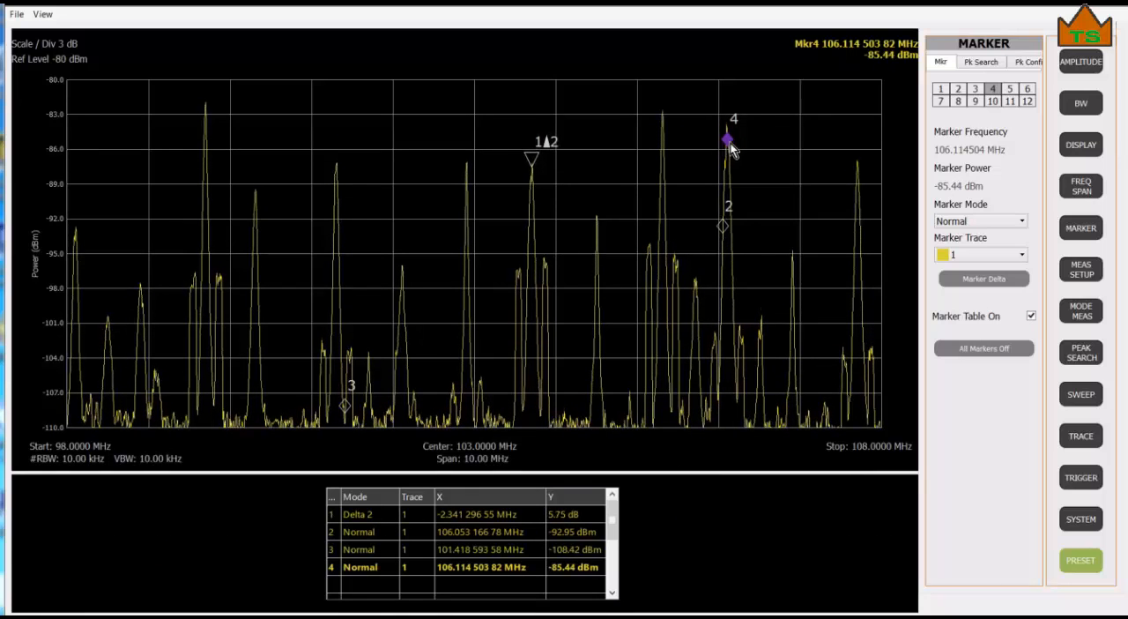
Switch marker 4 to Fixed mode and check its entry in the marker table.
click(1001, 221)
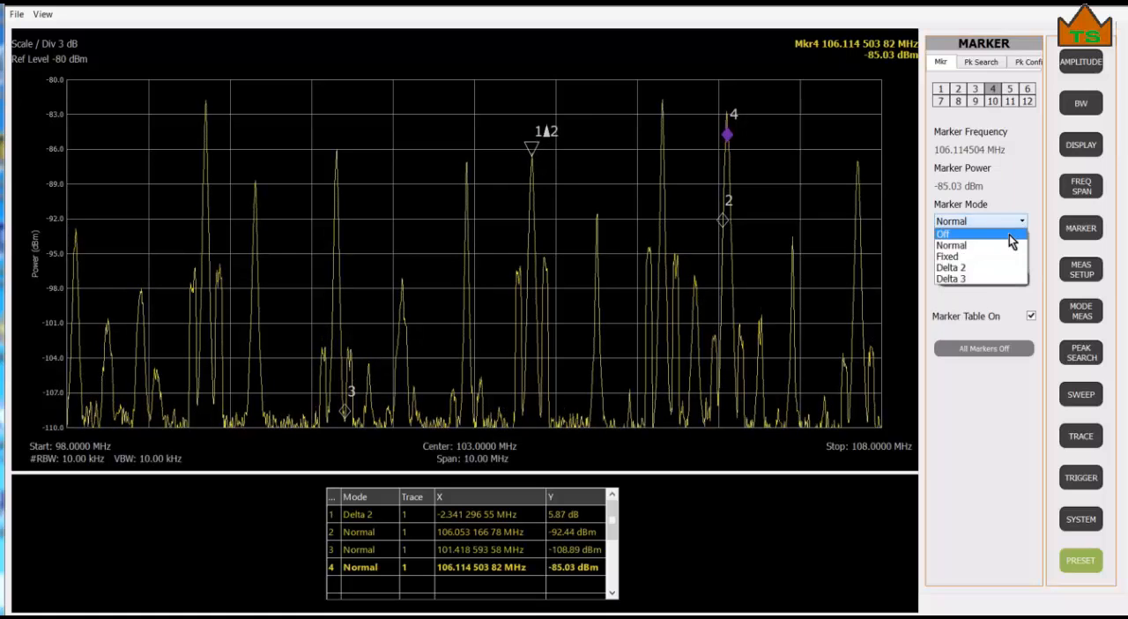
click(996, 257)
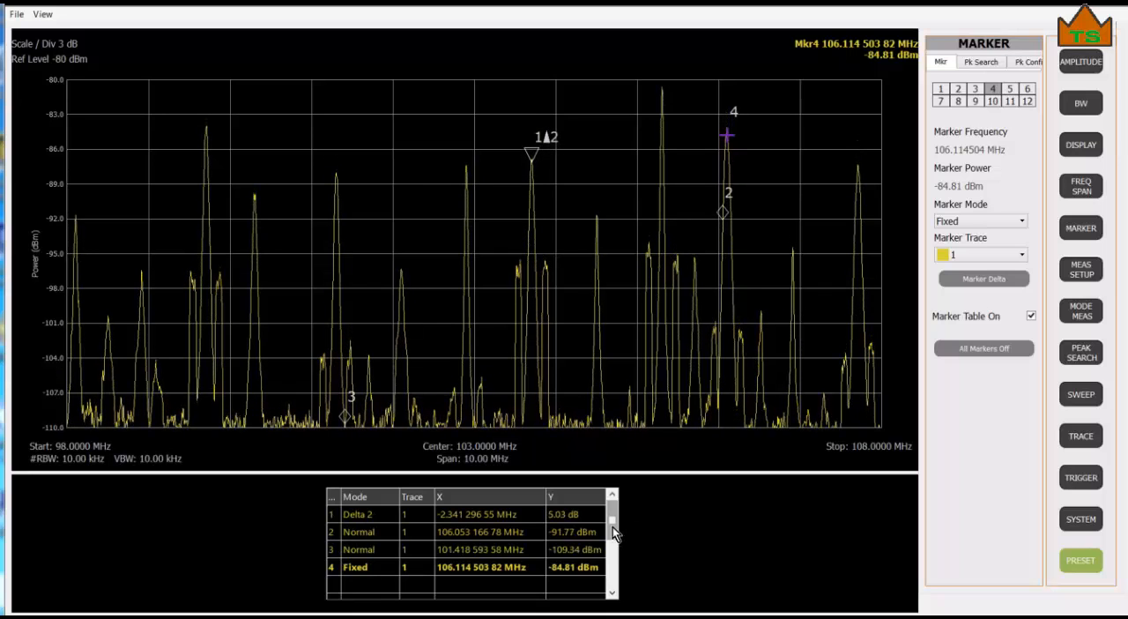
mouse_move(613, 526)
mouse_down()
mouse_move(605, 576)
mouse_move(611, 520)
mouse_up()
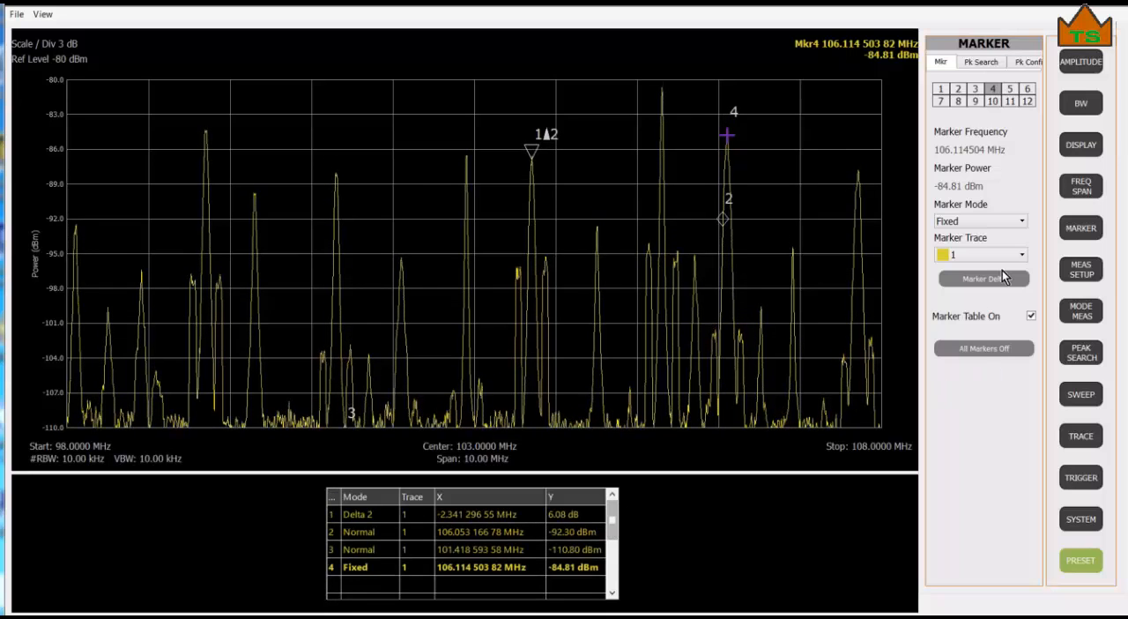
Enable the peak threshold, its threshold line and the peak excursion criterion for the peak search.
click(1026, 64)
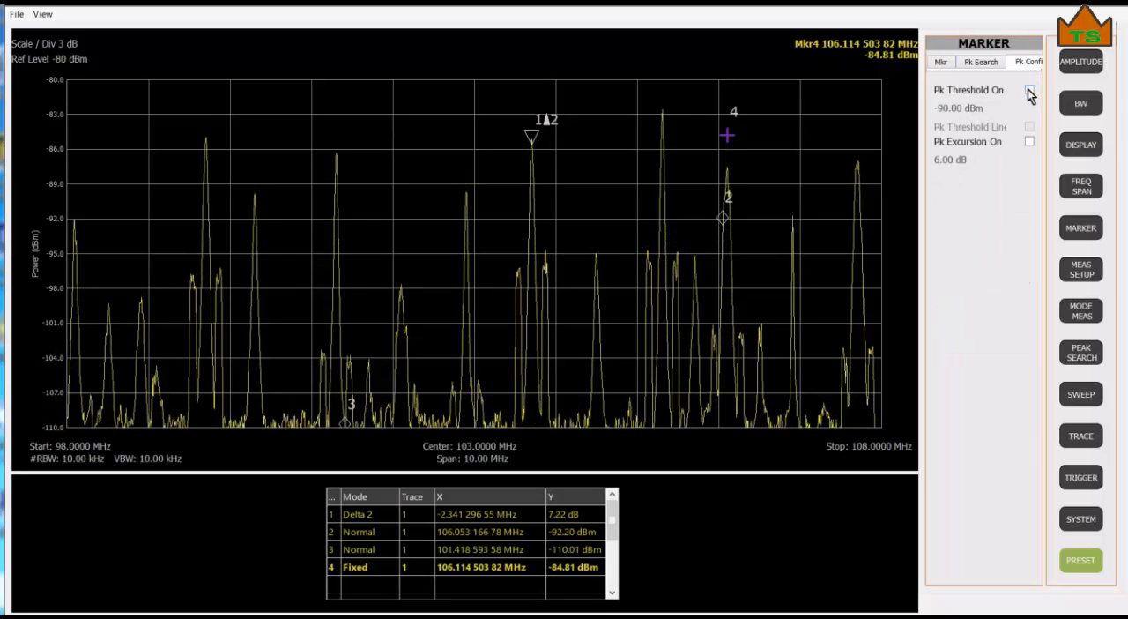
click(1029, 92)
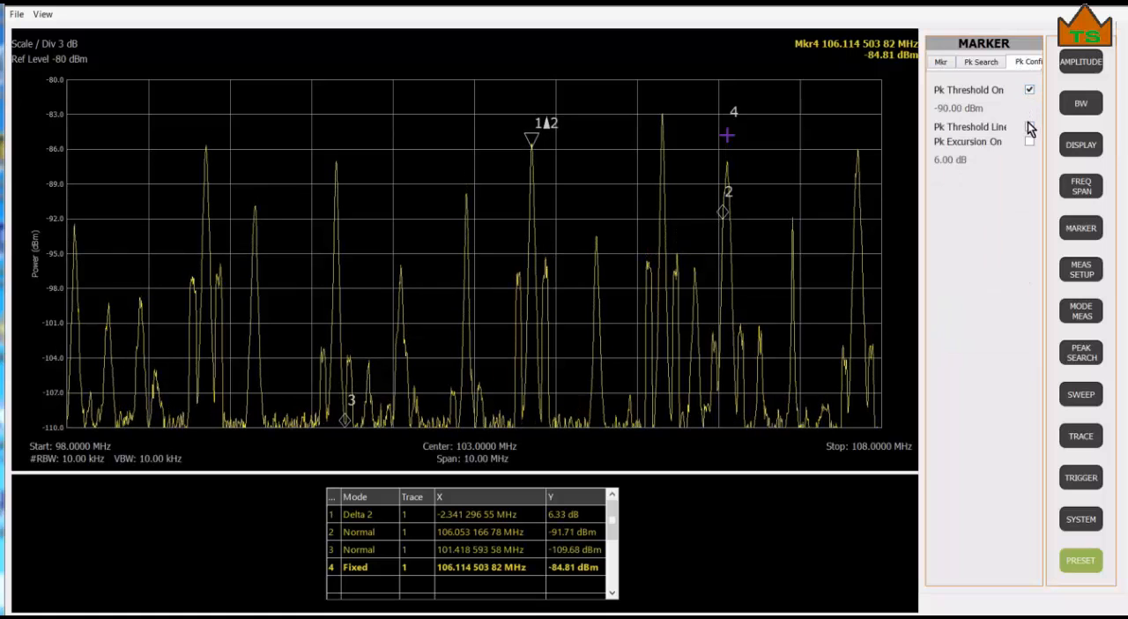
click(1029, 127)
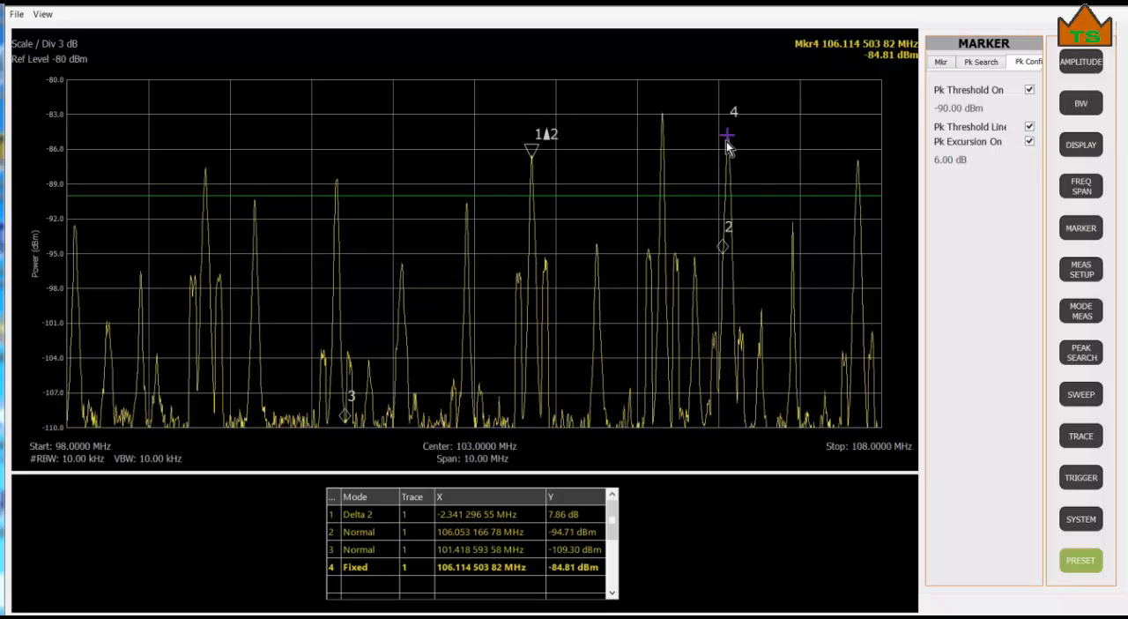
Return marker 4 to Normal mode and move it to the next peak.
click(946, 68)
click(1009, 222)
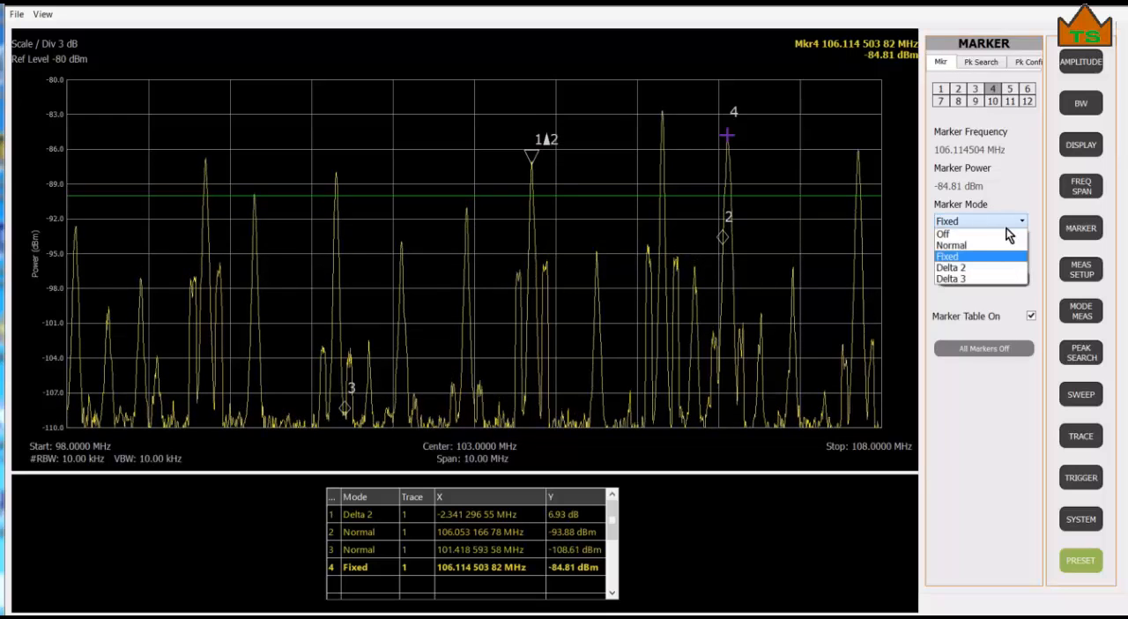
click(989, 247)
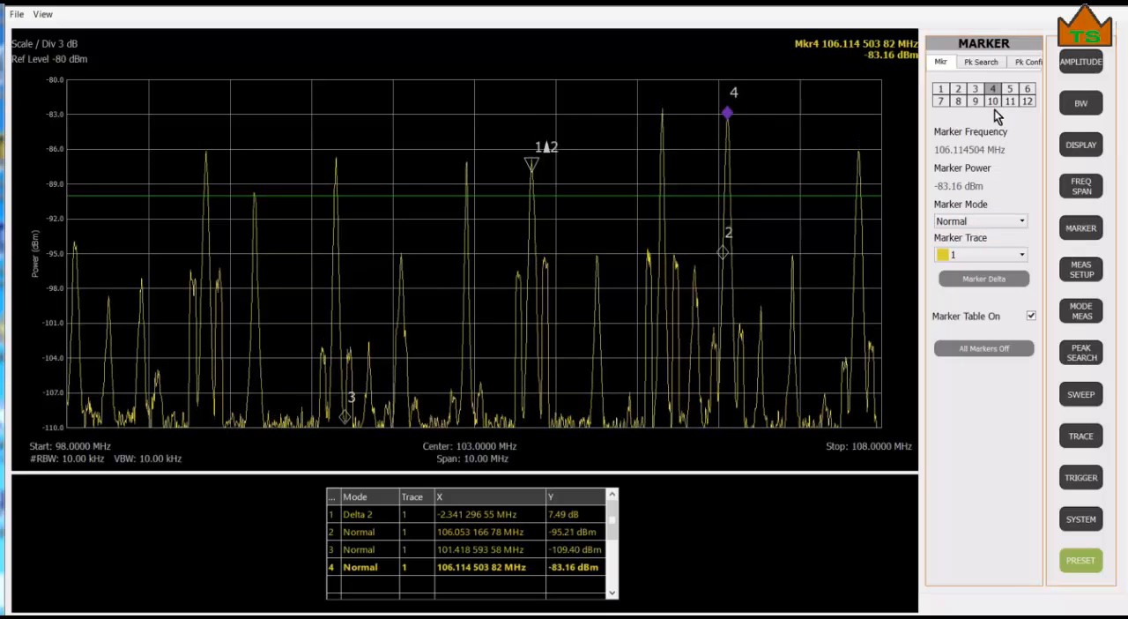
click(981, 62)
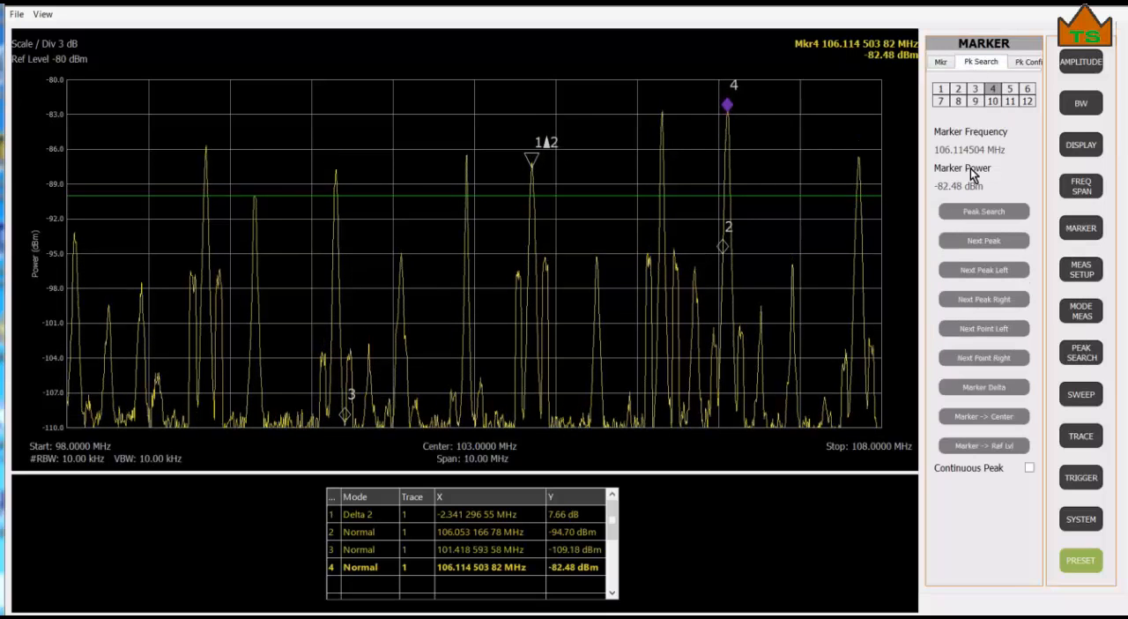
click(980, 241)
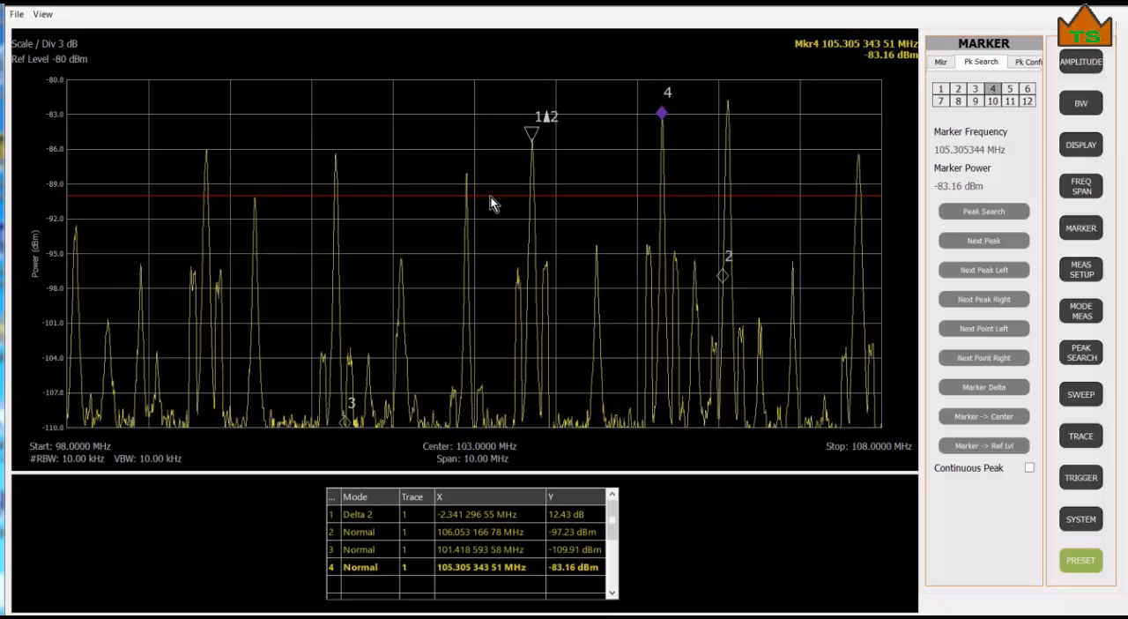
Lower the peak threshold line to about -98 dBm and step marker 4 through successive next peaks to about 102.91 MHz.
drag(490, 196, 482, 289)
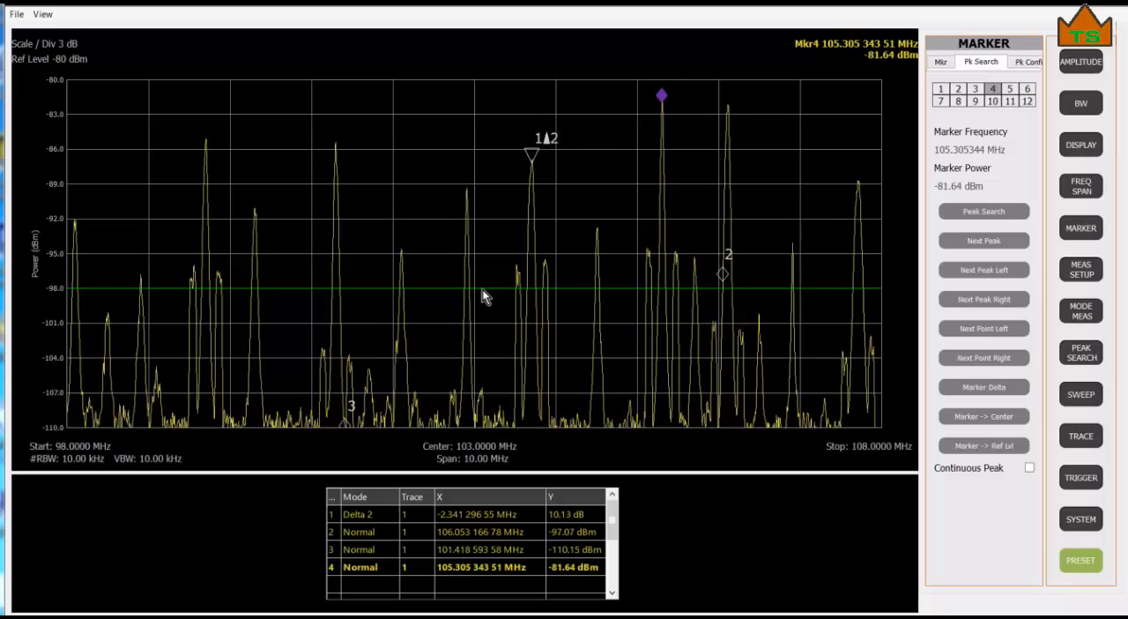
click(971, 243)
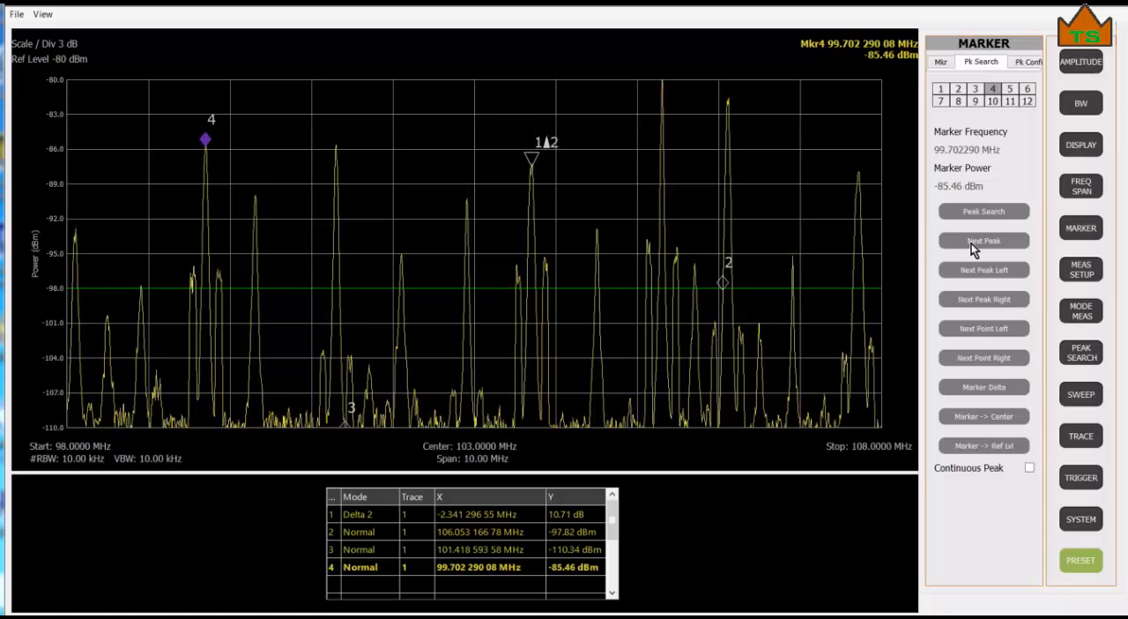
click(971, 243)
click(971, 243)
click(971, 243)
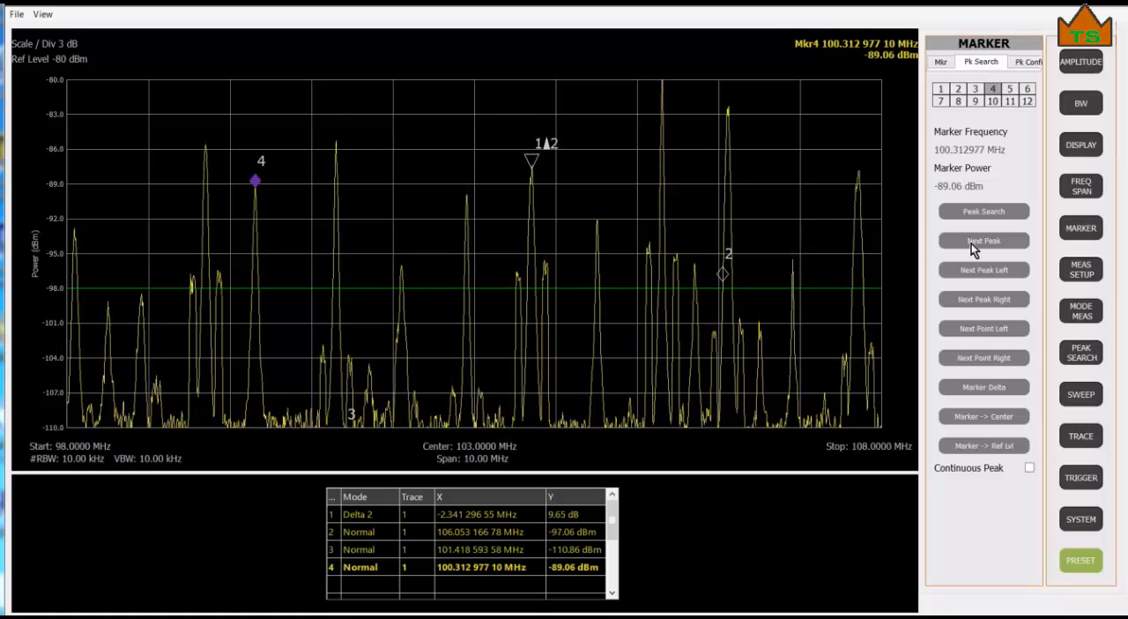
click(971, 243)
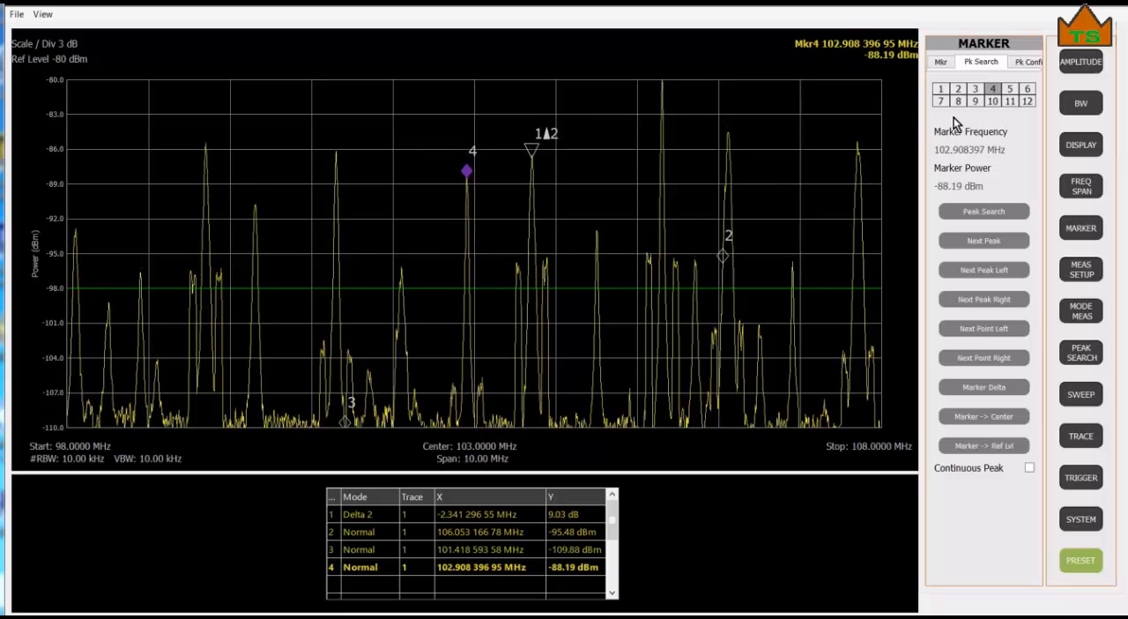
click(939, 63)
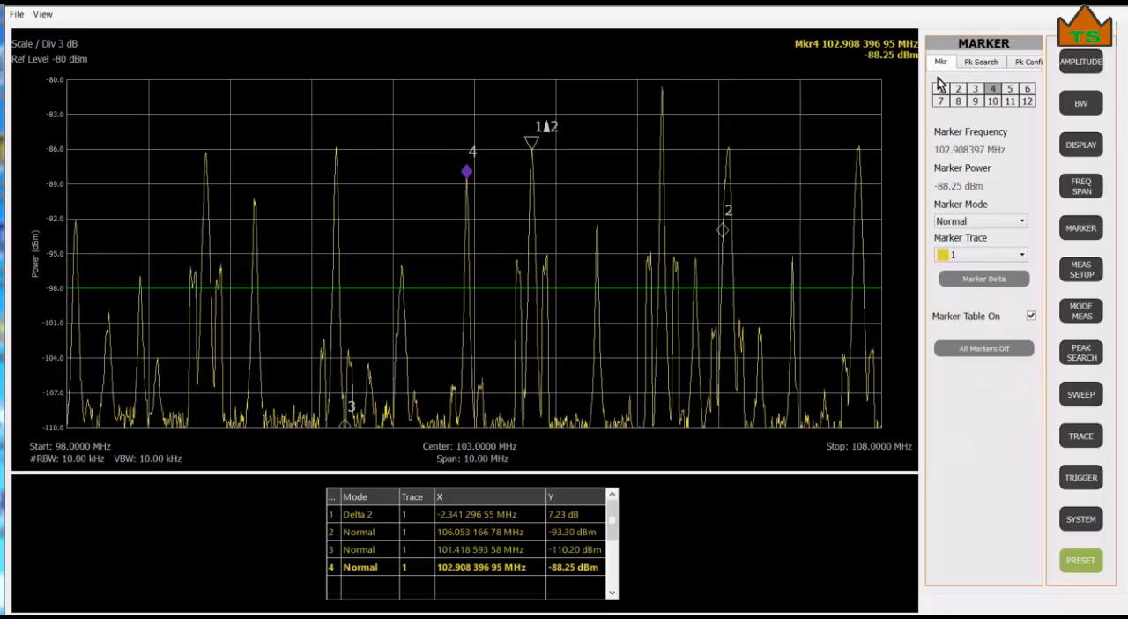
click(1013, 222)
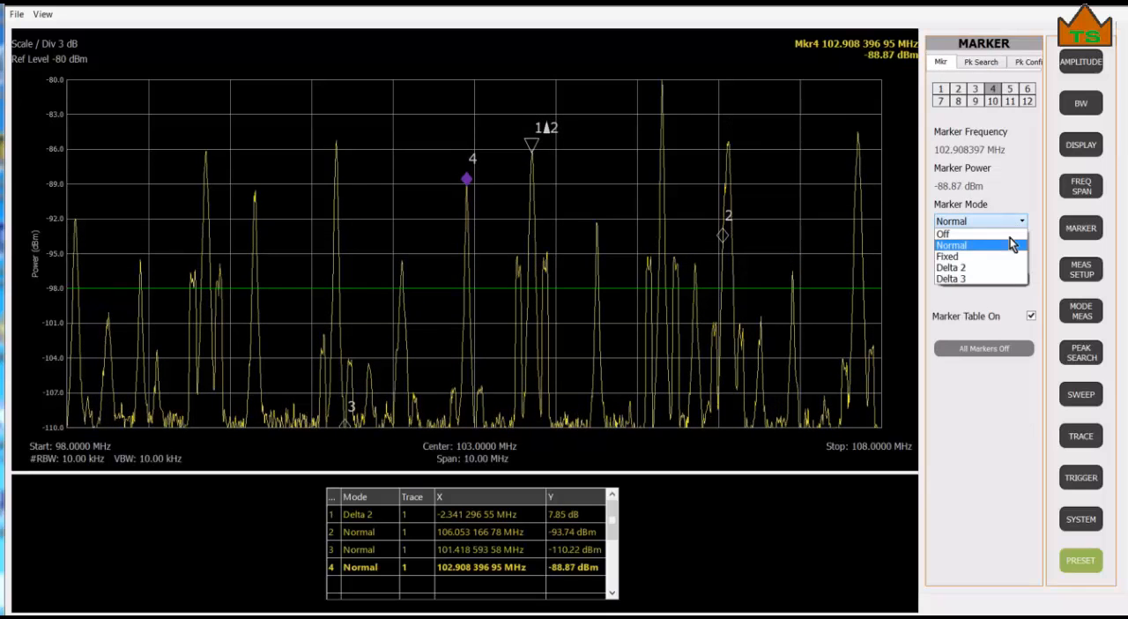
click(990, 392)
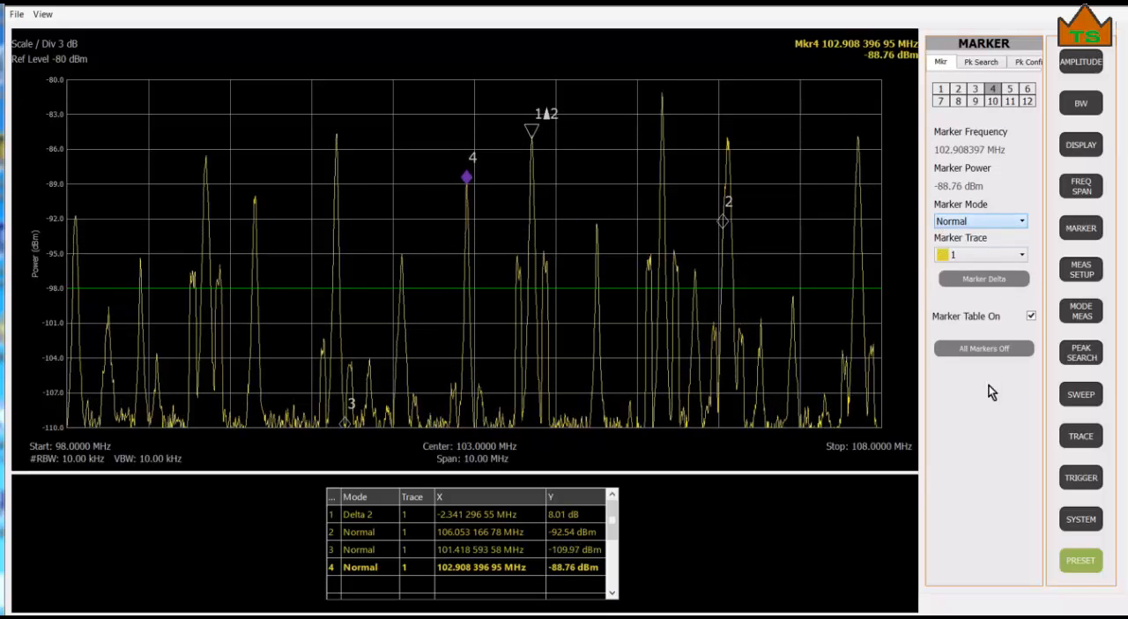
click(1021, 255)
click(1022, 263)
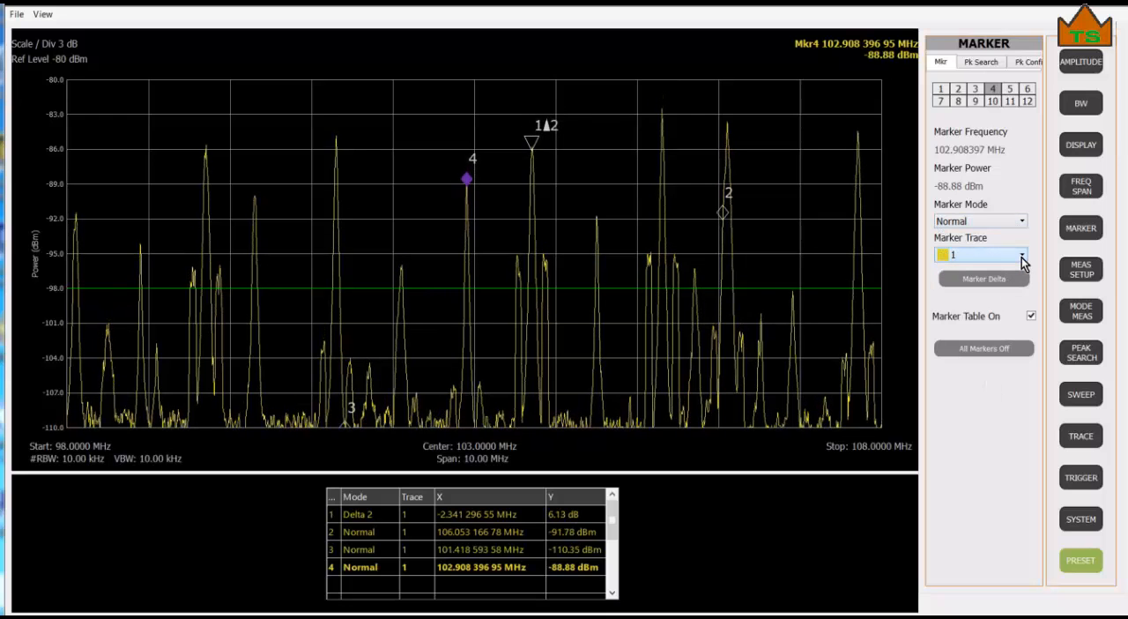